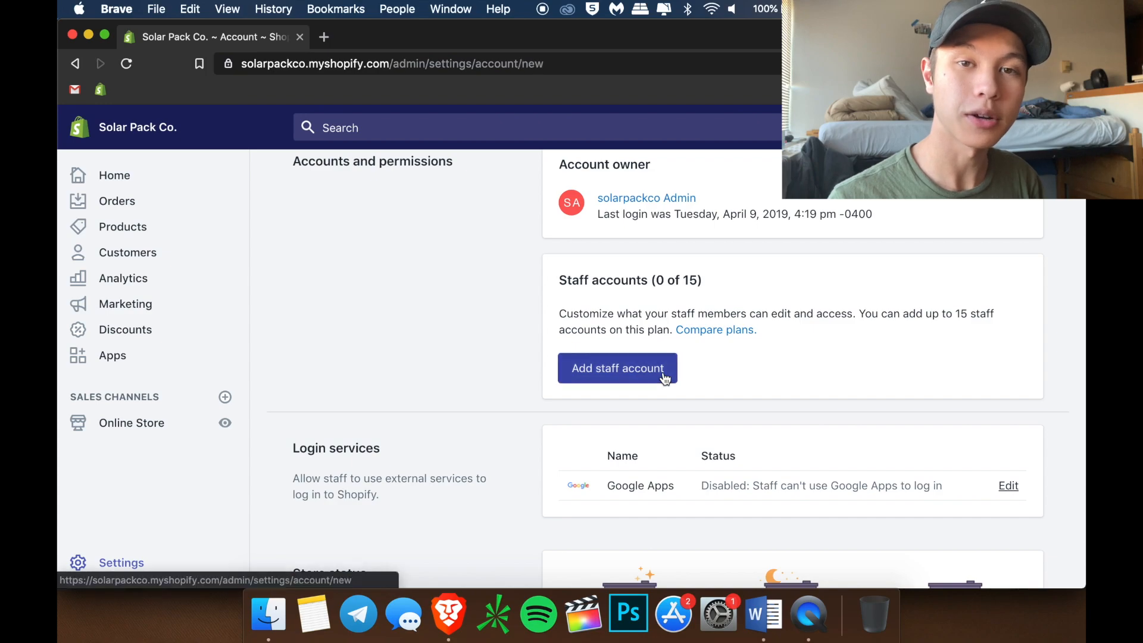
Invite a Shopify staff account named Sales Brain using the service's e-mail address
{"action": "left_click", "coordinate": [630, 298]}
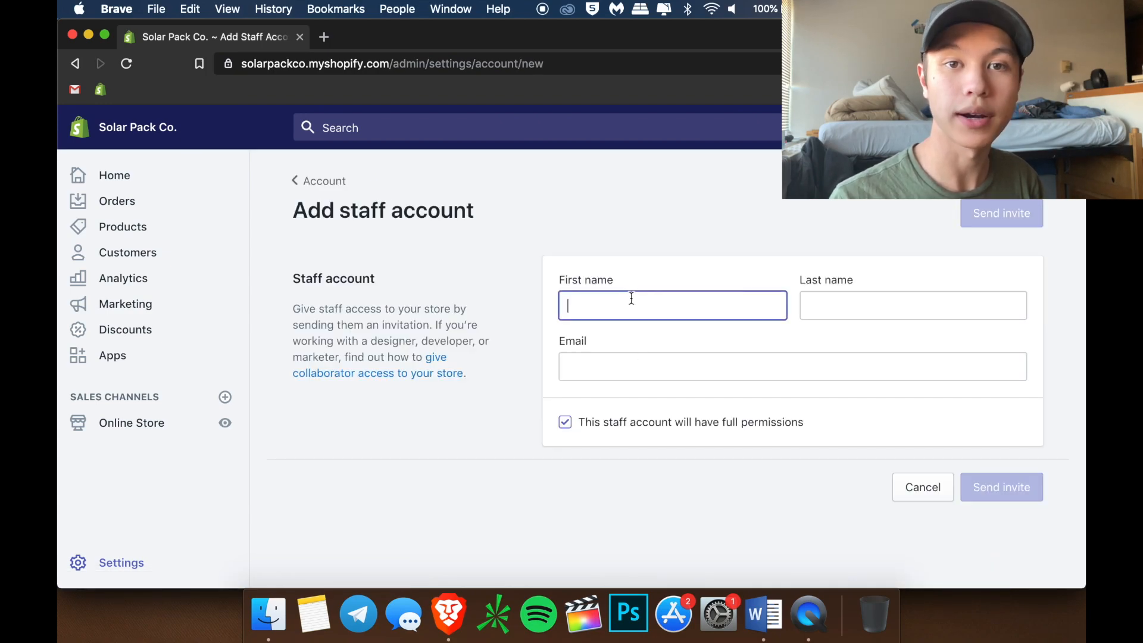
{"action": "type", "text": "Sales"}
{"action": "left_click", "coordinate": [857, 309]}
{"action": "type", "text": "Brain"}
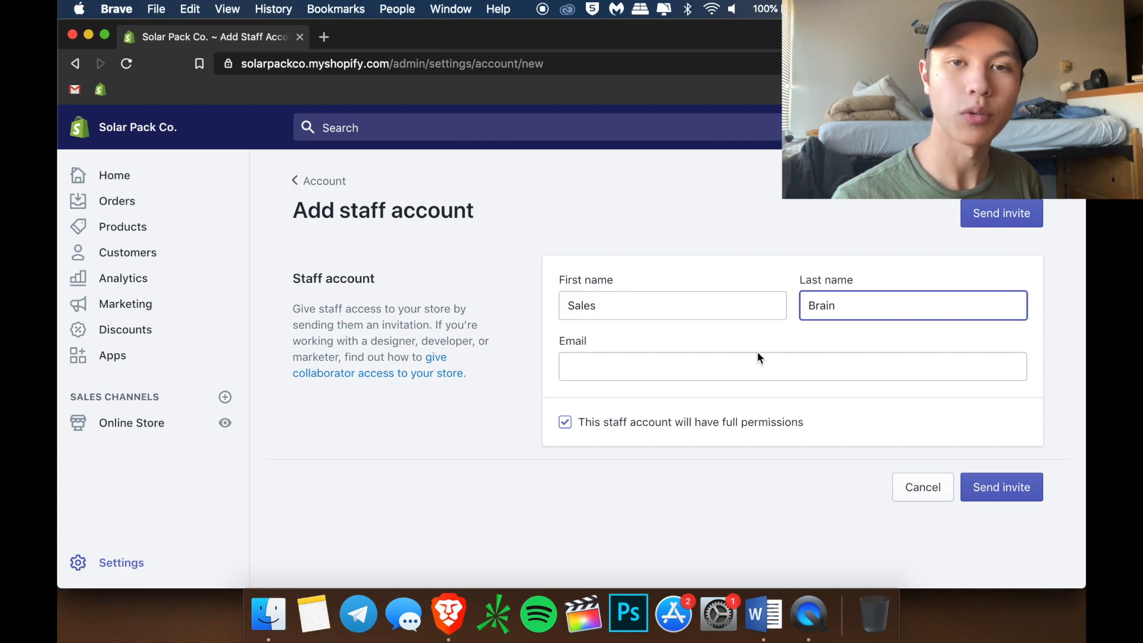
{"action": "left_click", "coordinate": [715, 362]}
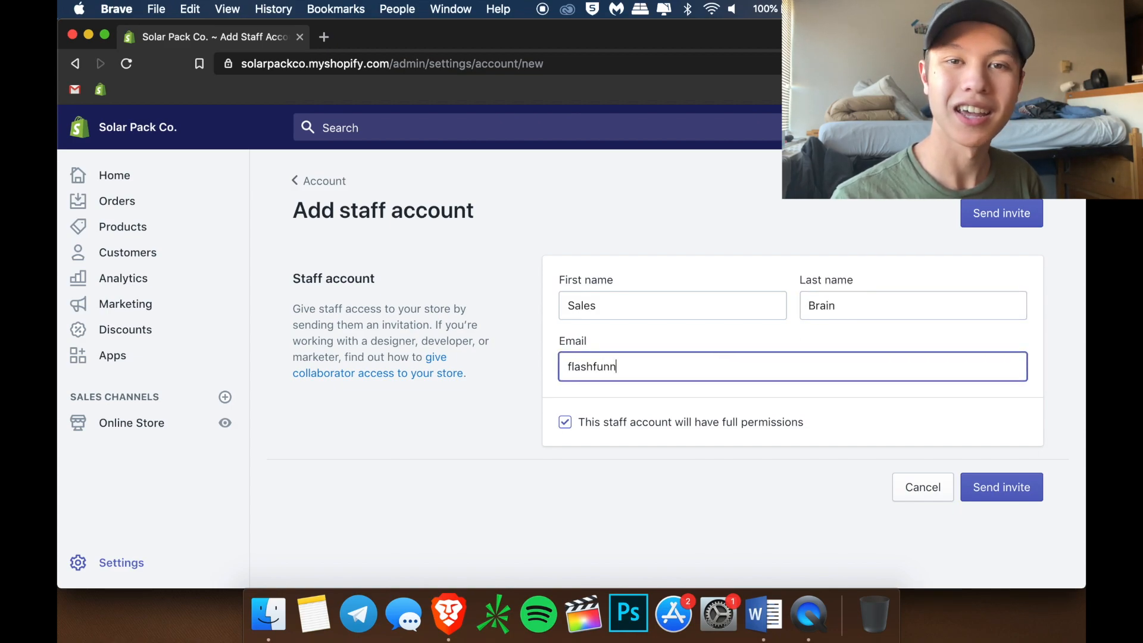
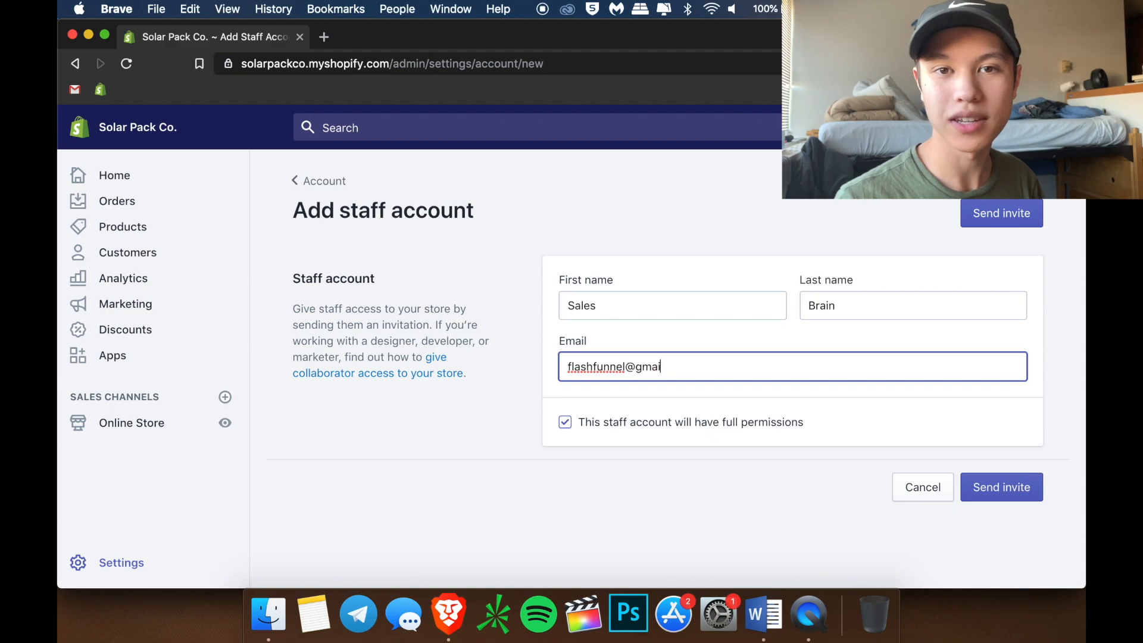
{"action": "left_click", "coordinate": [1016, 492]}
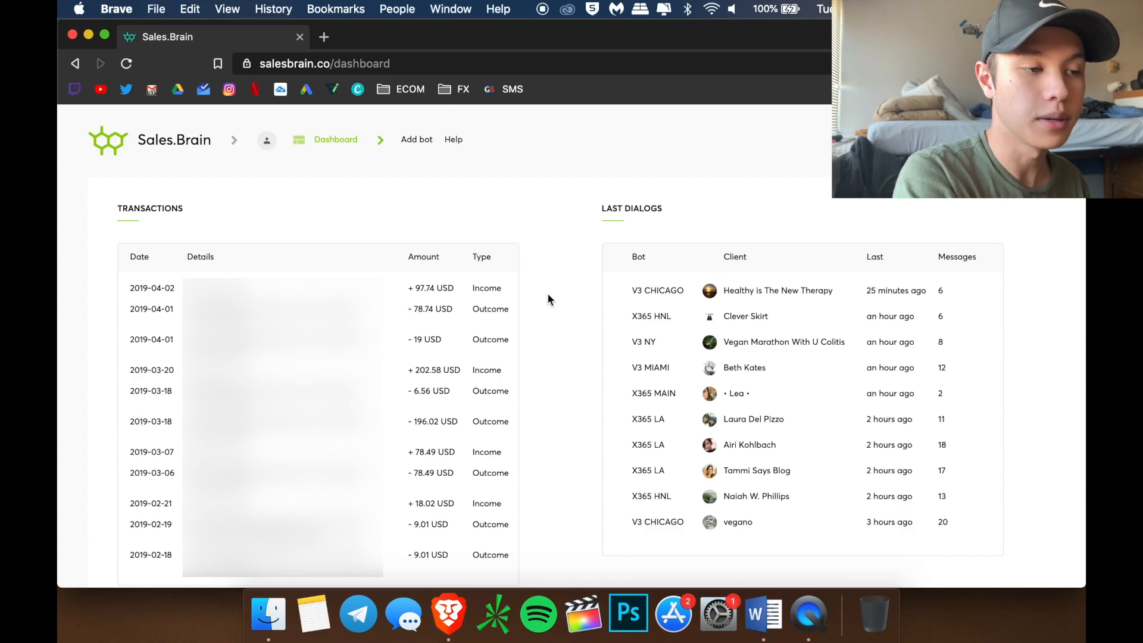
Scroll the dashboard down to the BOTS grid listing V3 HNL through V3 MAIN
{"action": "scroll", "coordinate": [548, 295], "scroll_direction": "down", "scroll_amount": 5}
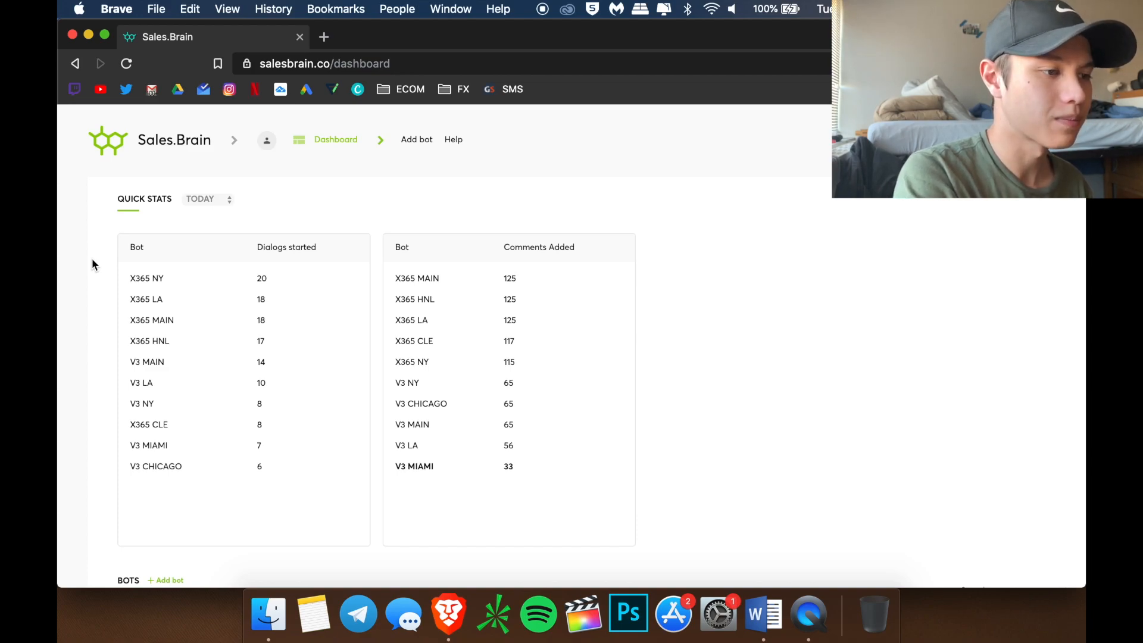
{"action": "scroll", "coordinate": [92, 259], "scroll_direction": "down", "scroll_amount": 10}
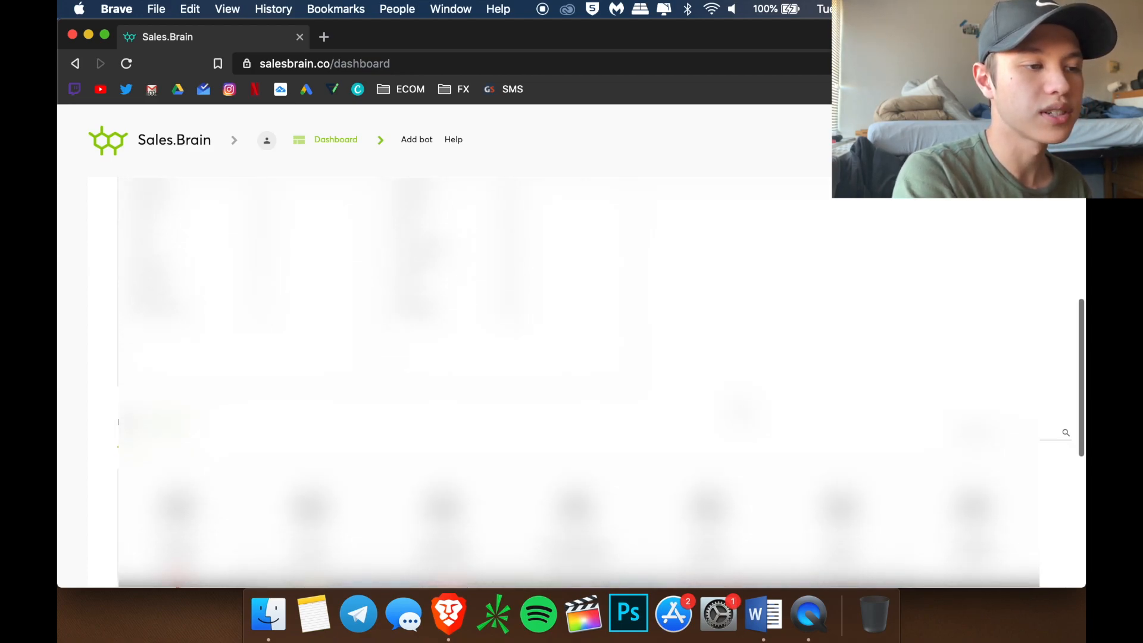
{"action": "scroll", "coordinate": [708, 381], "scroll_direction": "down", "scroll_amount": 5}
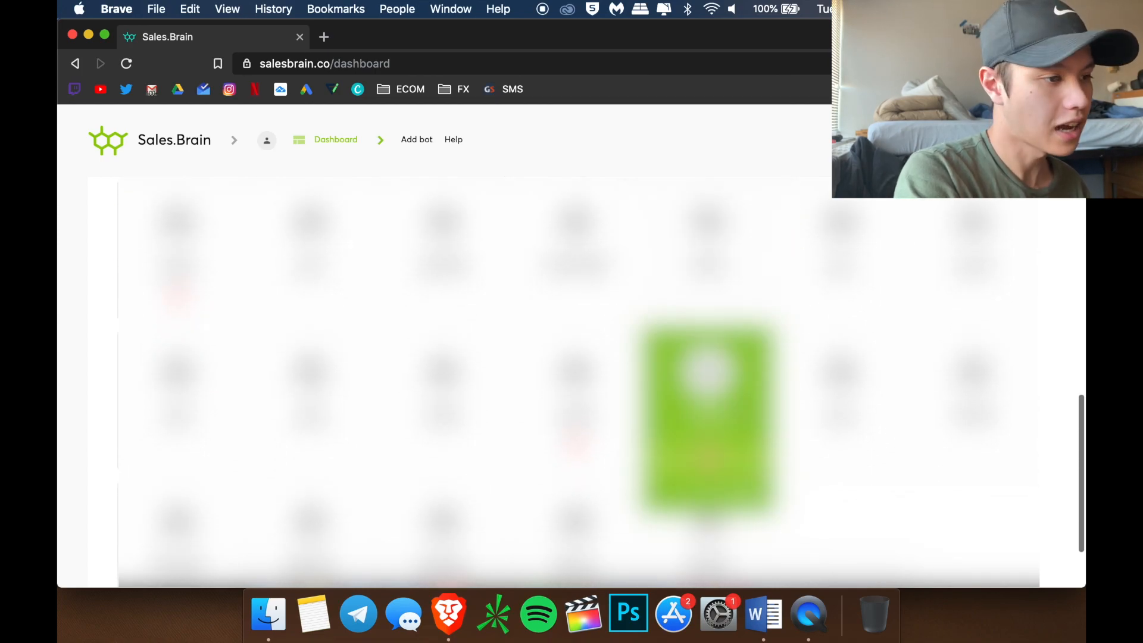
{"action": "scroll", "coordinate": [1055, 443], "scroll_direction": "up", "scroll_amount": 3}
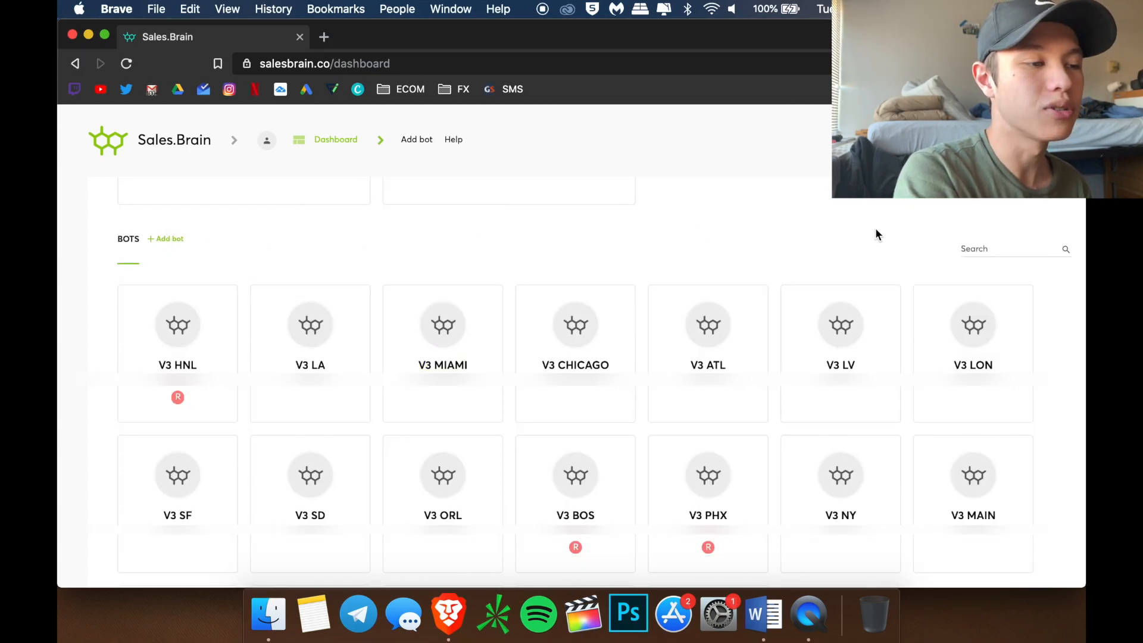
Create a blank bot named SPC MAIN and continue past Basic Info to Connection
{"action": "left_click", "coordinate": [172, 242]}
{"action": "left_click", "coordinate": [456, 335]}
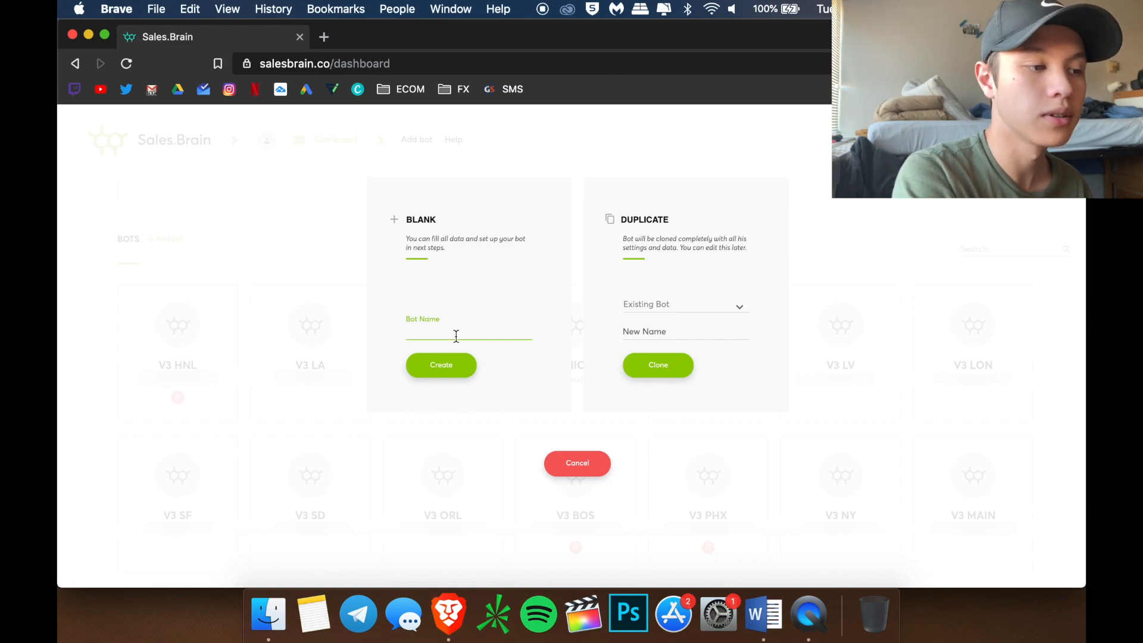
{"action": "type", "text": "SPC MAIN"}
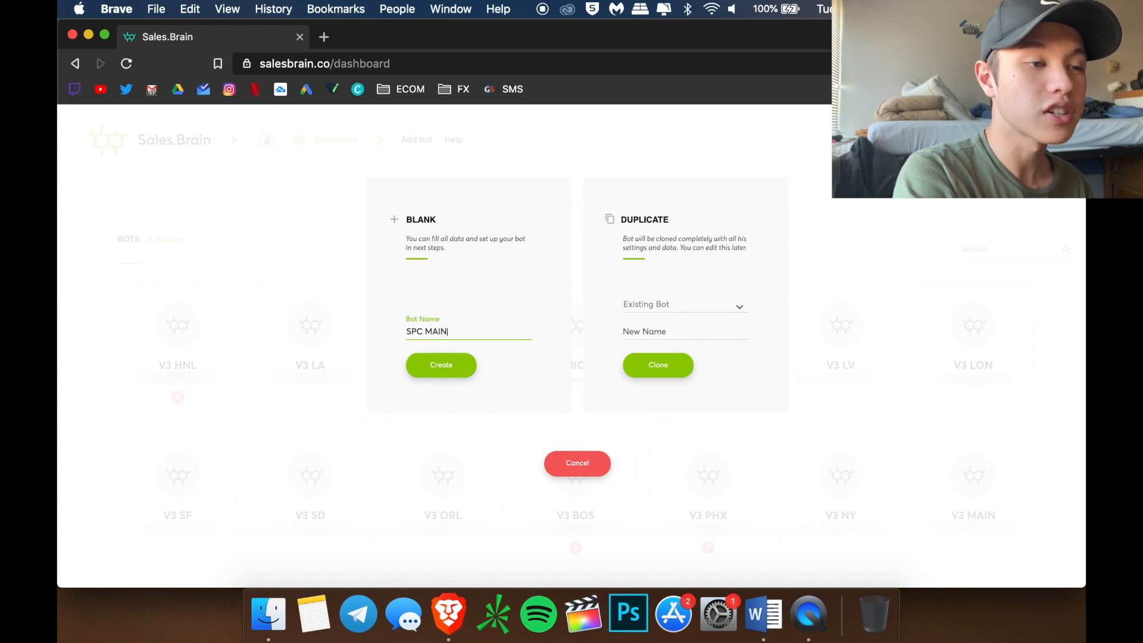
{"action": "left_click", "coordinate": [448, 376]}
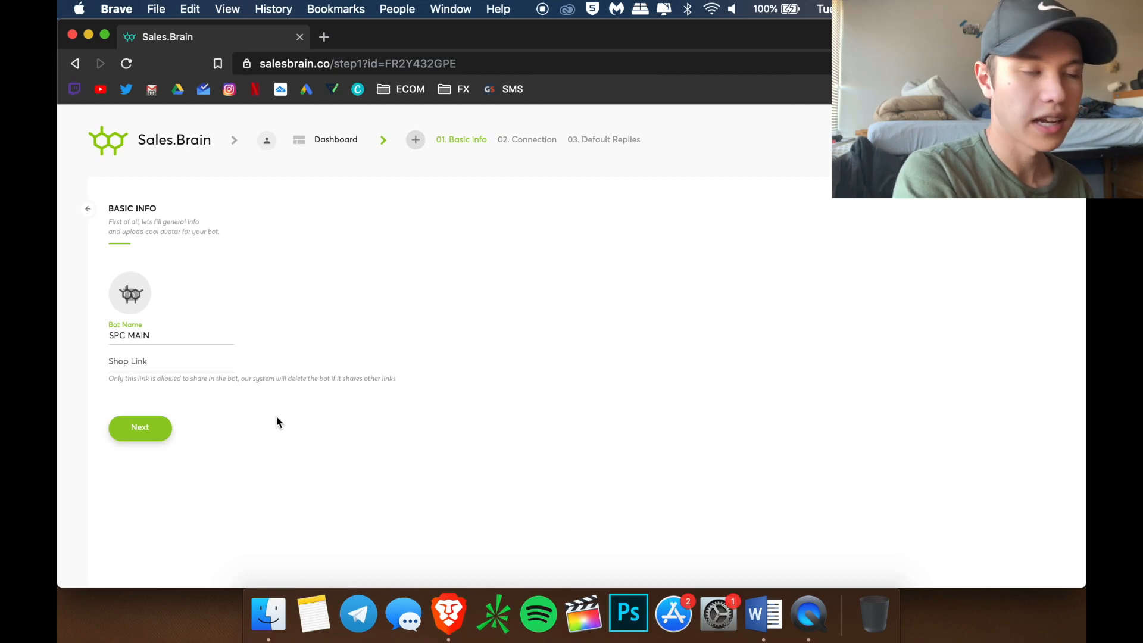
{"action": "left_click", "coordinate": [154, 425]}
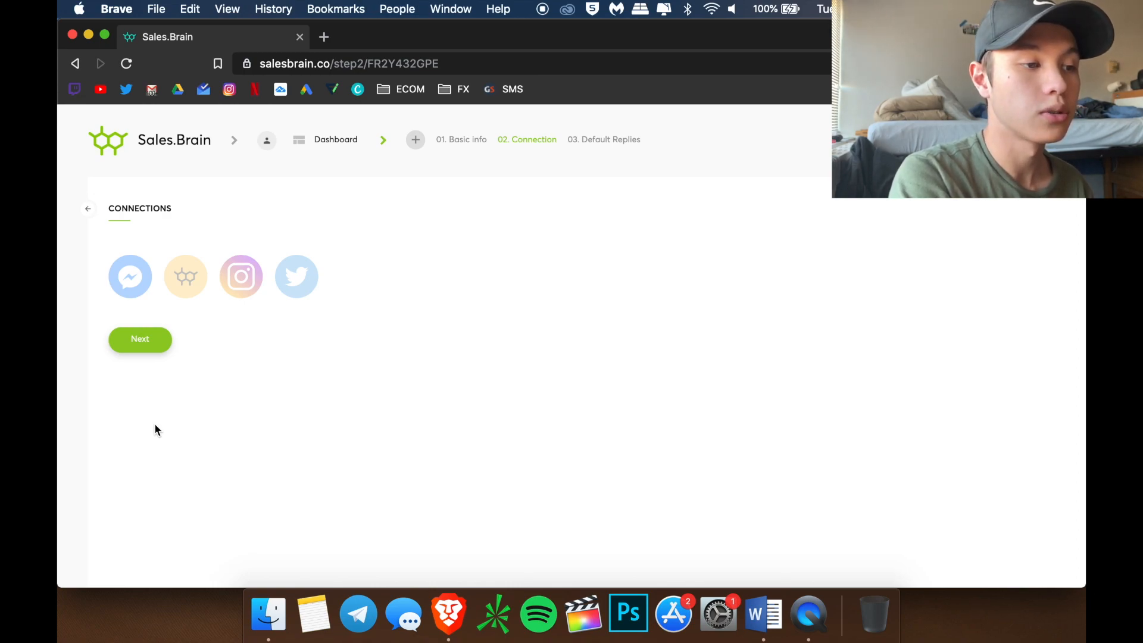
Link the store's Instagram account with its user name and password, saving the login in Brave
{"action": "left_click", "coordinate": [239, 287]}
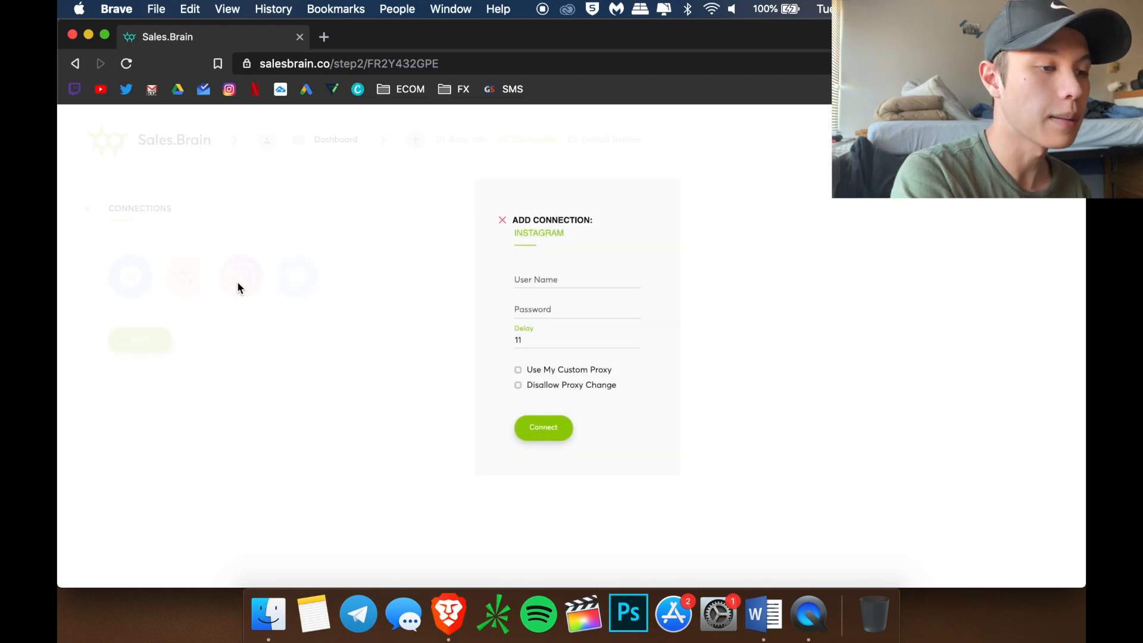
{"action": "left_click", "coordinate": [545, 278]}
{"action": "type", "text": "sale"}
{"action": "key", "text": "BackSpace"}
{"action": "key", "text": "BackSpace"}
{"action": "key", "text": "BackSpace"}
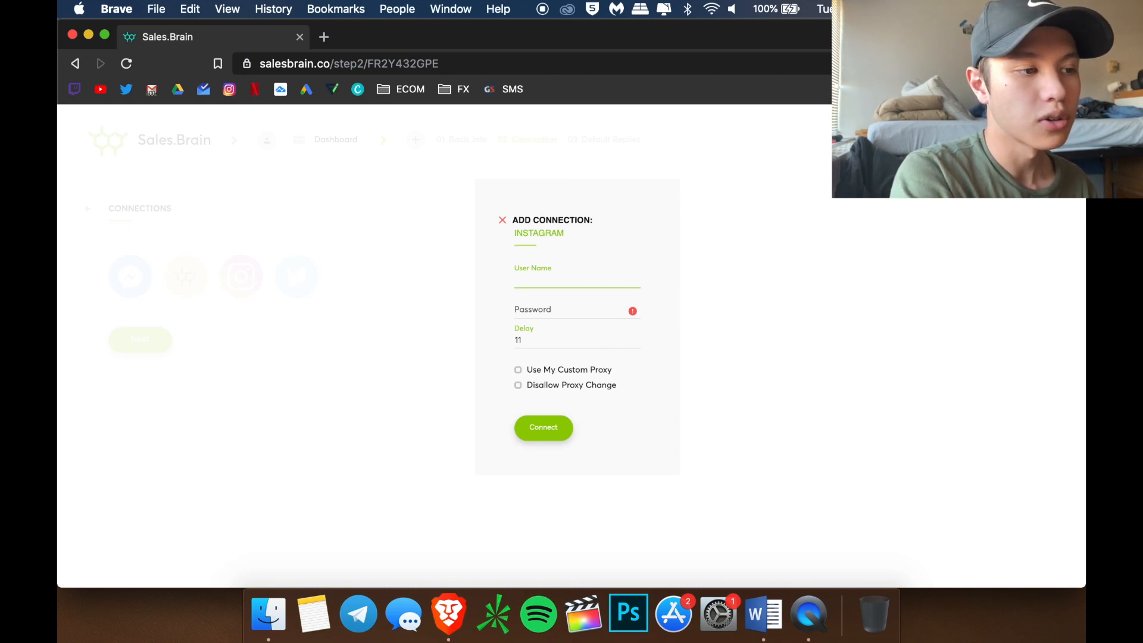
{"action": "type", "text": "solar"}
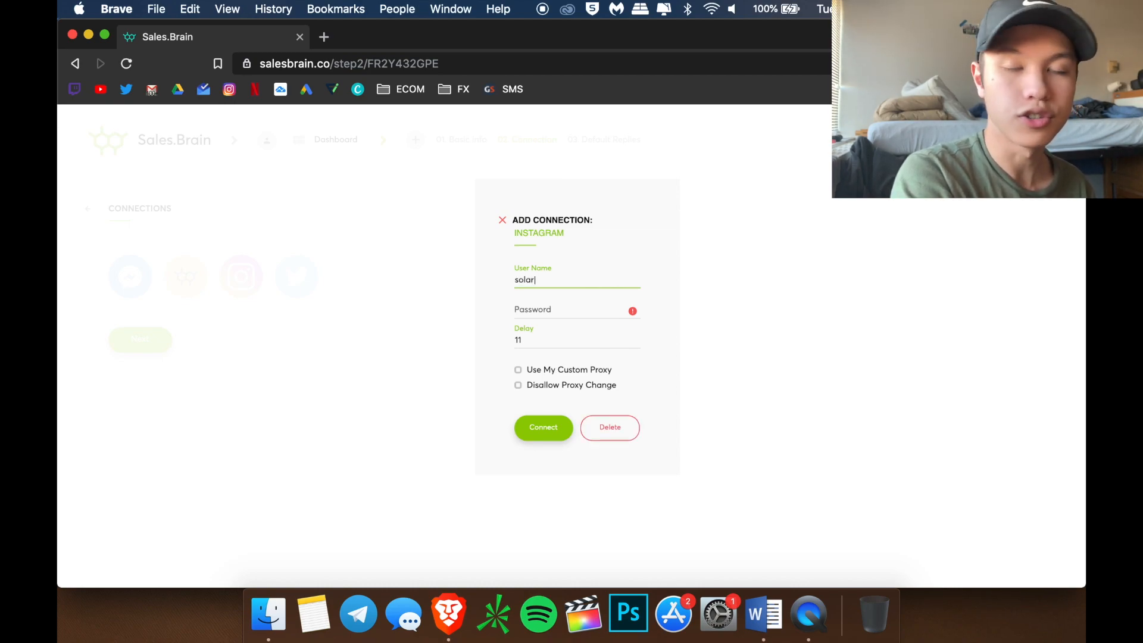
{"action": "type", "text": "packco"}
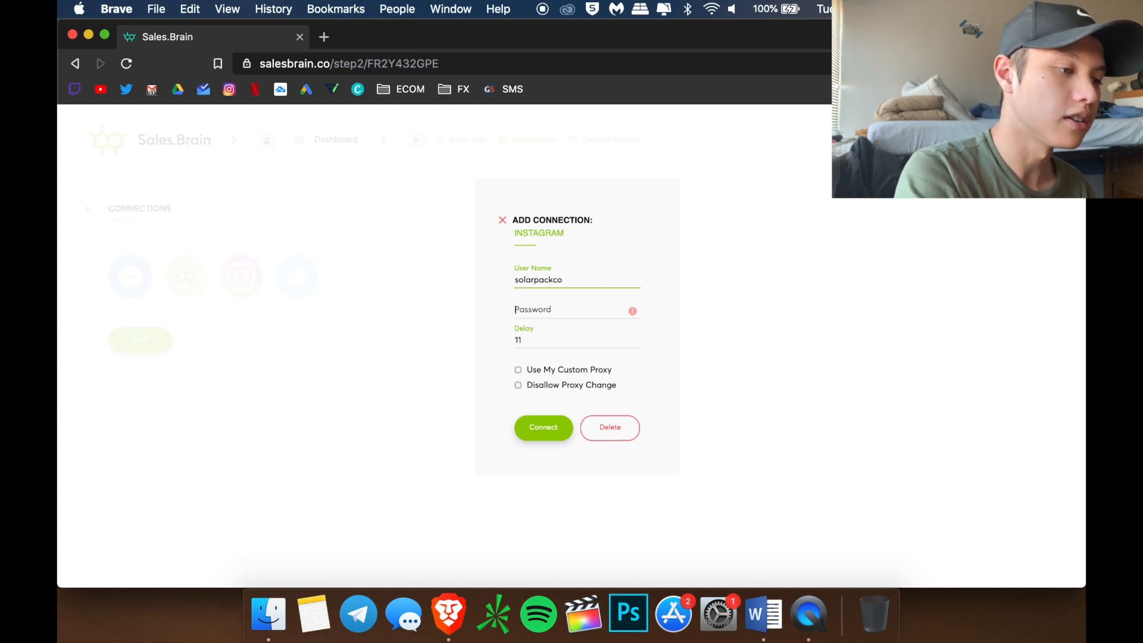
{"action": "key", "text": "Tab"}
{"action": "type", "text": "•••••••••••"}
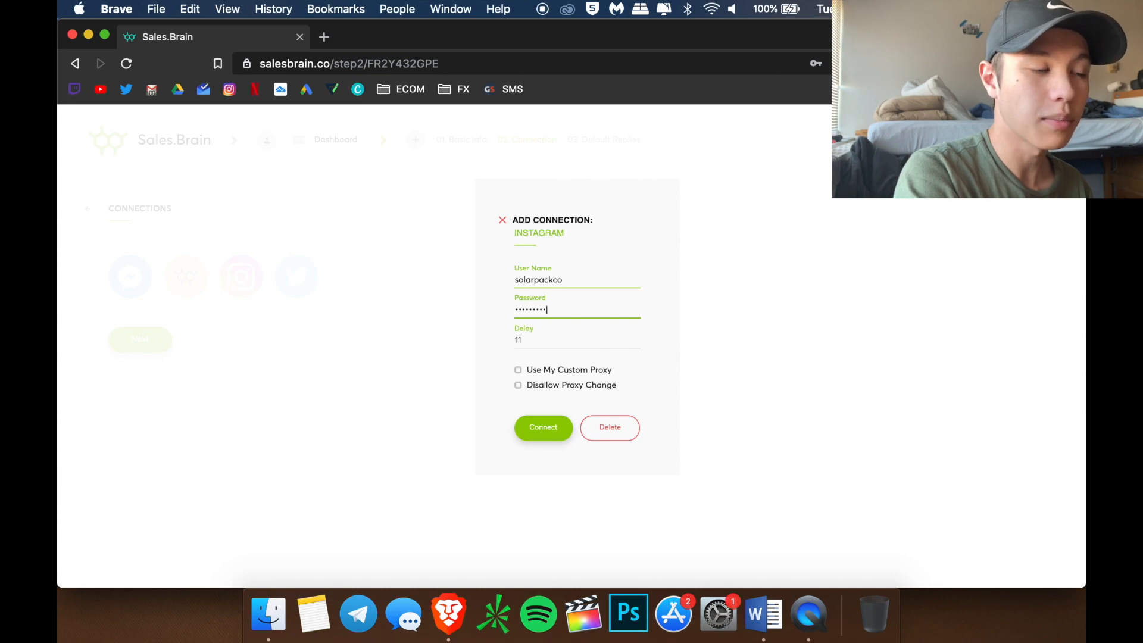
{"action": "key", "text": "Return"}
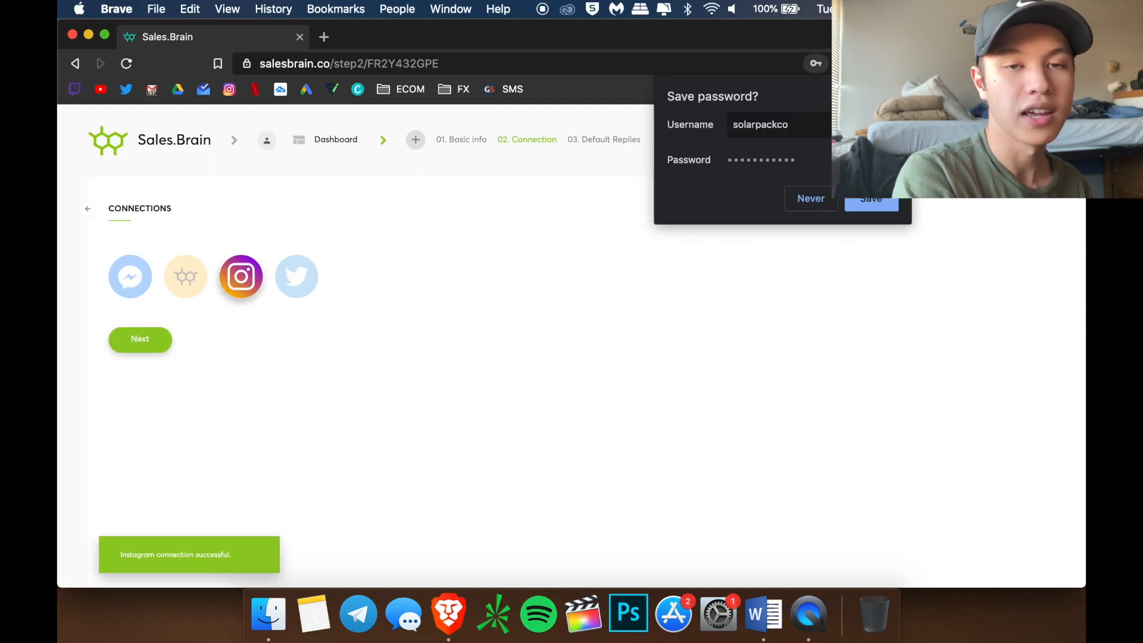
{"action": "left_click", "coordinate": [896, 203]}
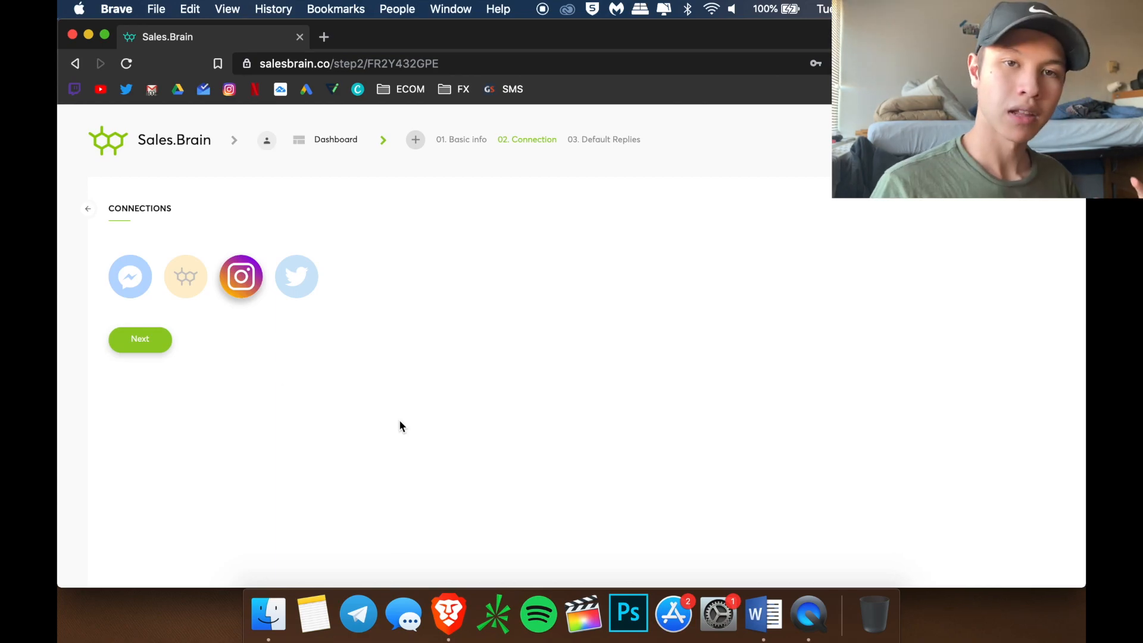
Continue from Connection to the Filters step with hashtag filtering enabled
{"action": "left_click", "coordinate": [147, 337]}
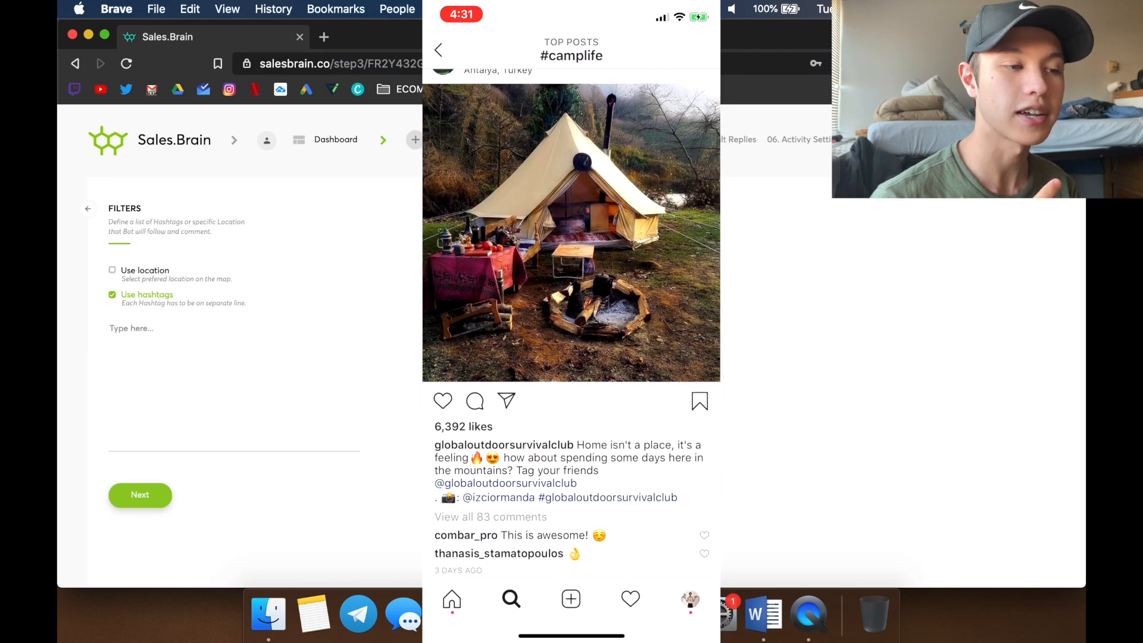
Enter staywild, camplife, getoutside and getoutdoors as hashtags, then clear the list to restart
{"action": "left_click", "coordinate": [295, 355]}
{"action": "type", "text": "staywild"}
{"action": "key", "text": "Return"}
{"action": "type", "text": "camplife"}
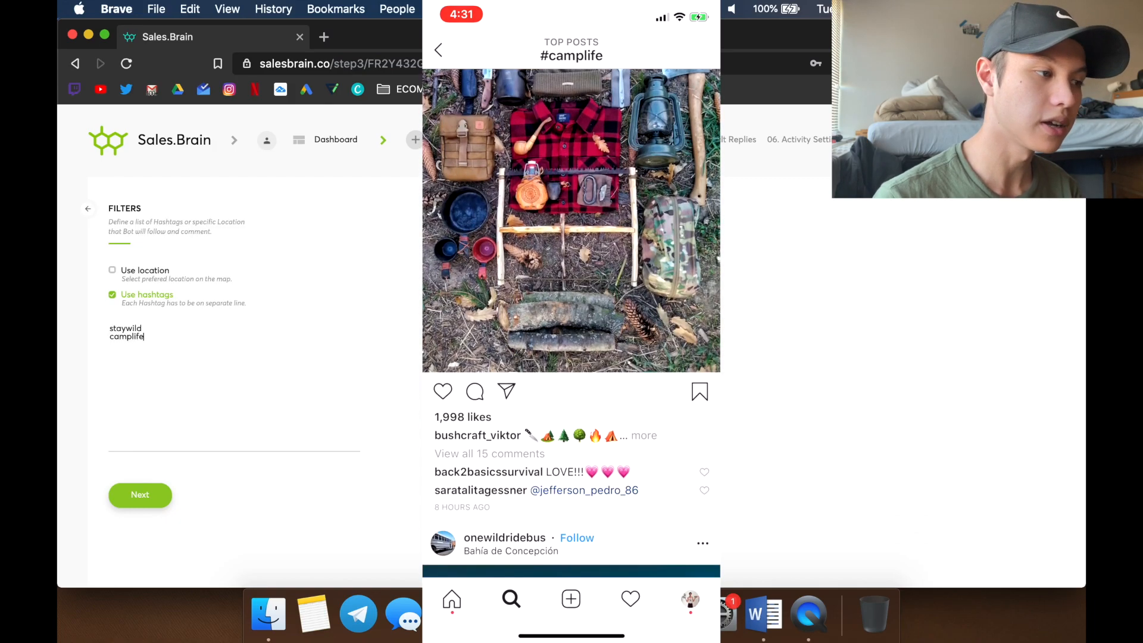
{"action": "key", "text": "Return"}
{"action": "type", "text": "getou"}
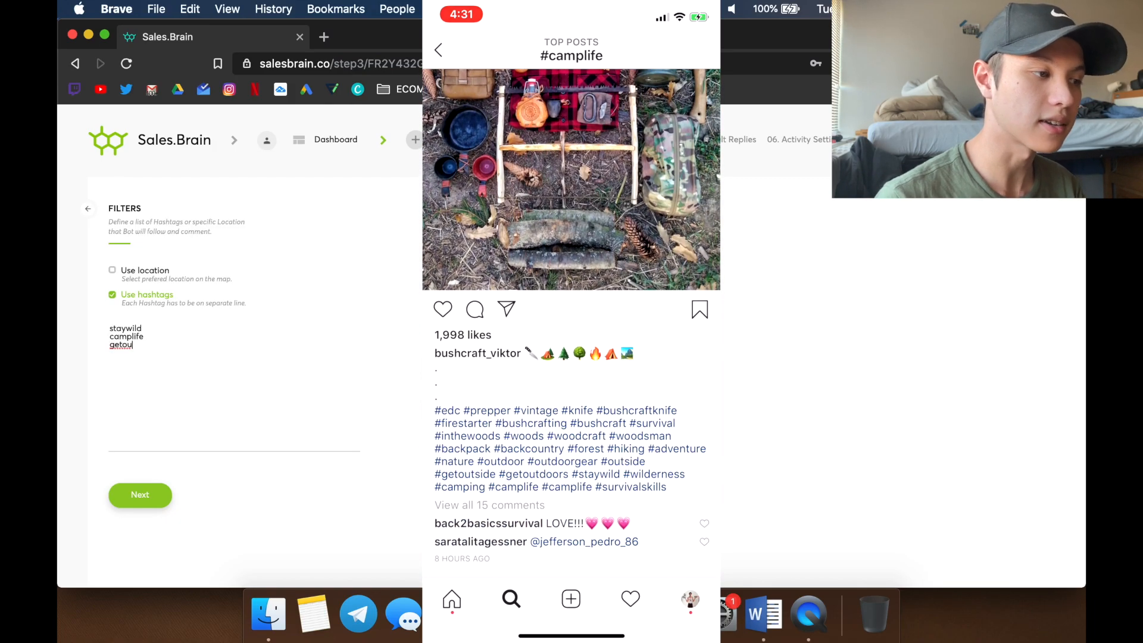
{"action": "type", "text": "tside"}
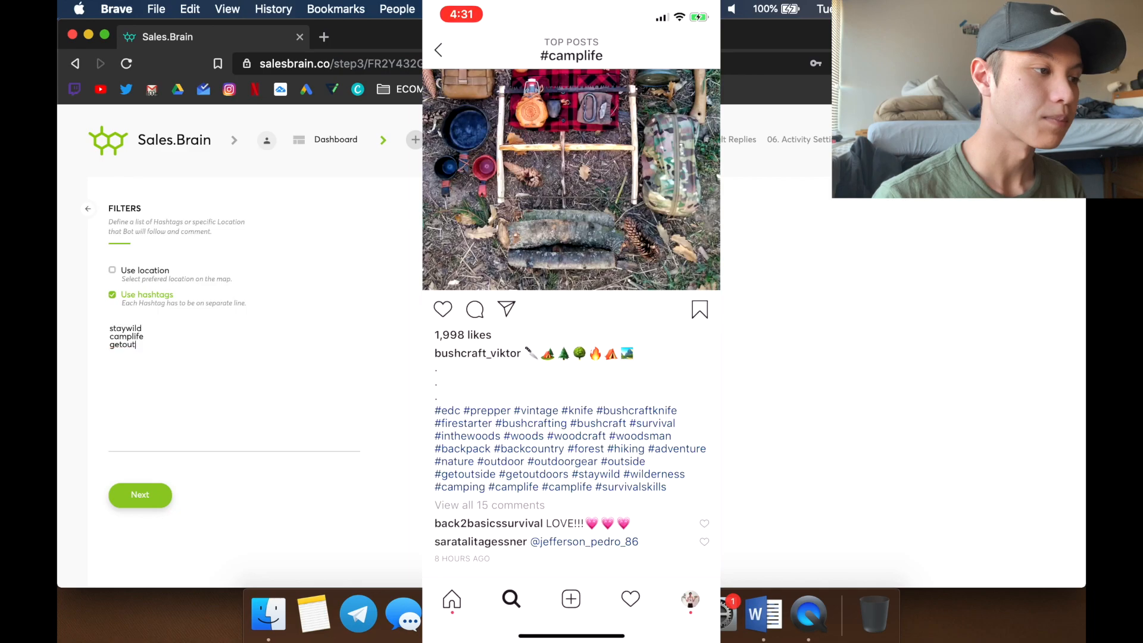
{"action": "key", "text": "Return"}
{"action": "type", "text": "getoutdoors"}
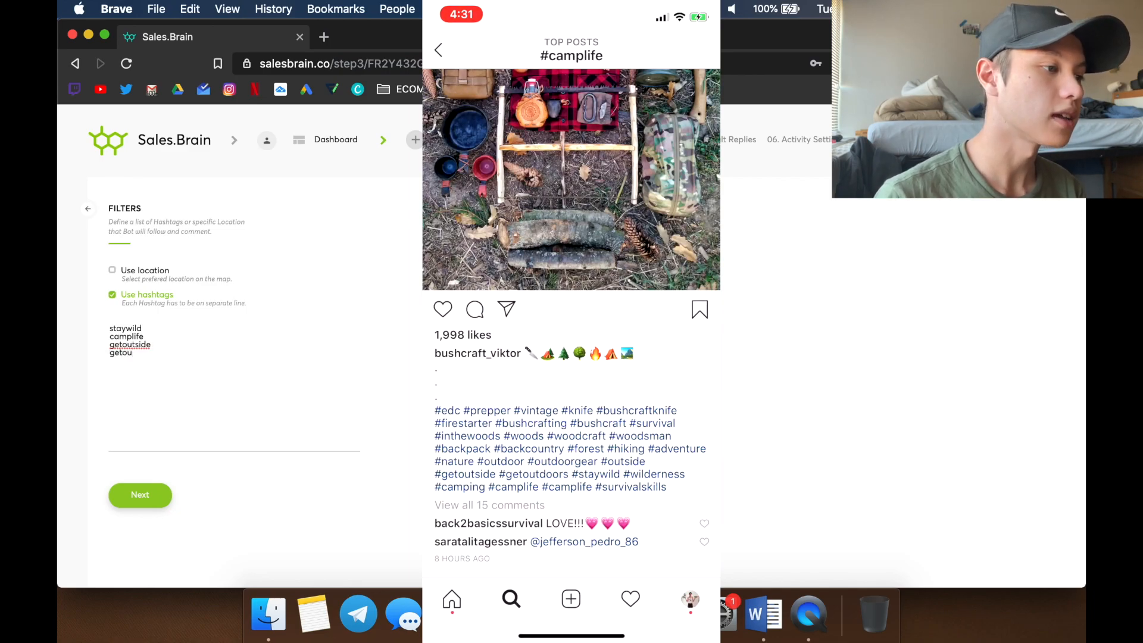
{"action": "right_click", "coordinate": [140, 345]}
{"action": "left_click", "coordinate": [117, 363]}
{"action": "left_click", "coordinate": [182, 351]}
{"action": "left_click_drag", "start_coordinate": [182, 351], "coordinate": [62, 318]}
{"action": "key", "text": "BackSpace"}
Re-enter staywild, camplife, getoutdoors and getoutside on separate lines
{"action": "type", "text": "staywild"}
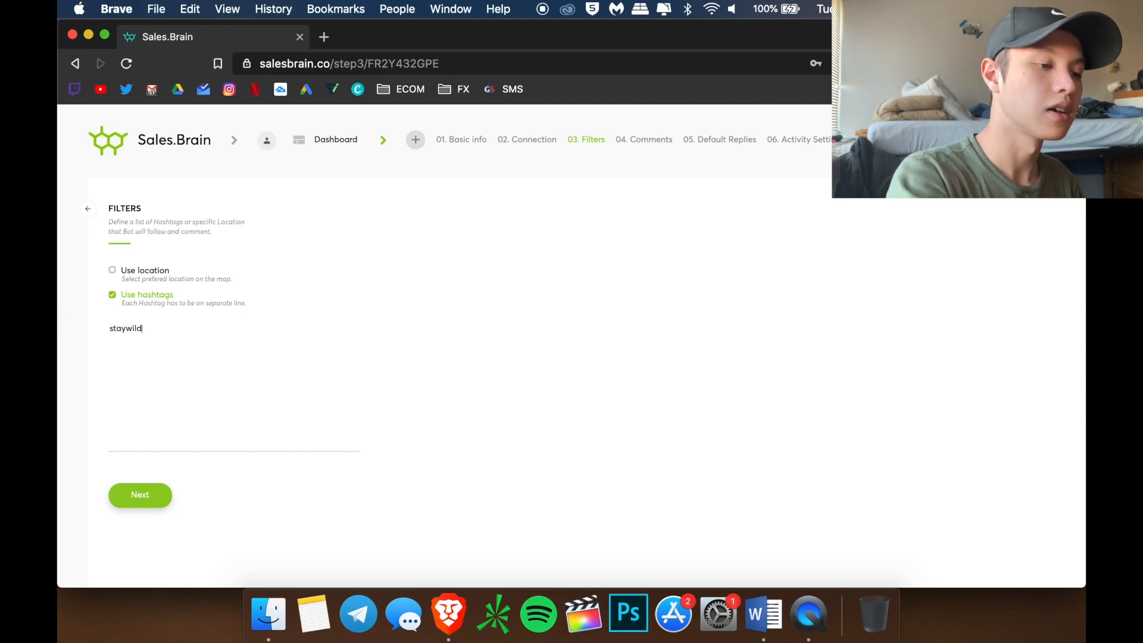
{"action": "key", "text": "Return"}
{"action": "type", "text": "camplife"}
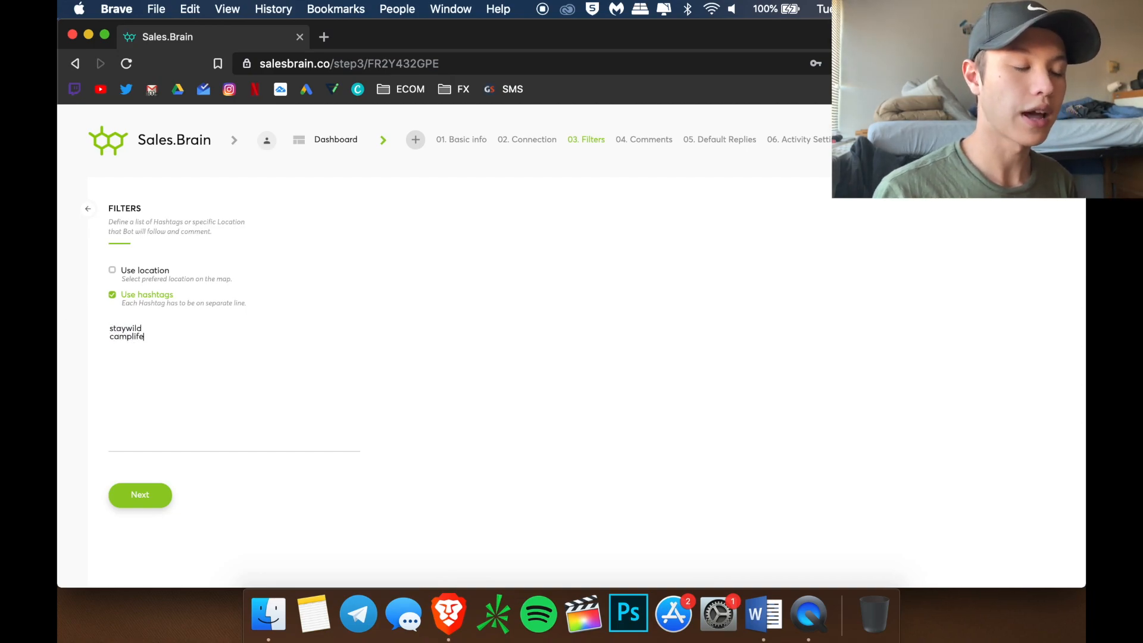
{"action": "key", "text": "Return"}
{"action": "type", "text": "getoutdoors"}
{"action": "key", "text": "Return"}
{"action": "type", "text": "getoutside"}
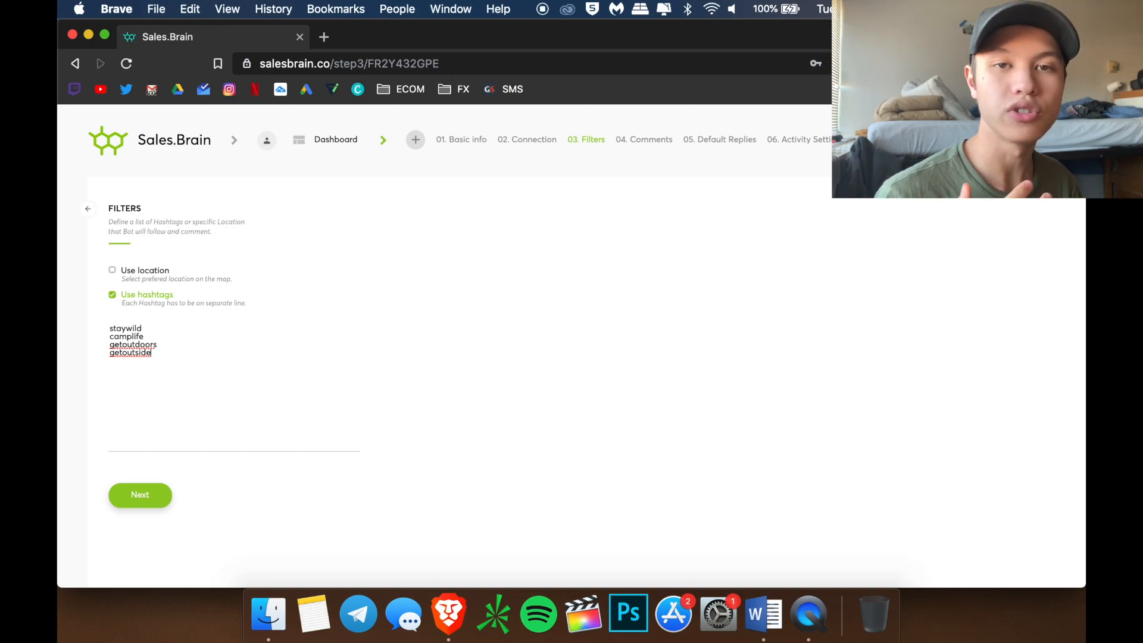
Add adventureisouthere, wanderlust, trekking, backpacking, ourcamplife and stayandwander as further hashtag lines
{"action": "key", "text": "Return"}
{"action": "type", "text": "adventureisouthere"}
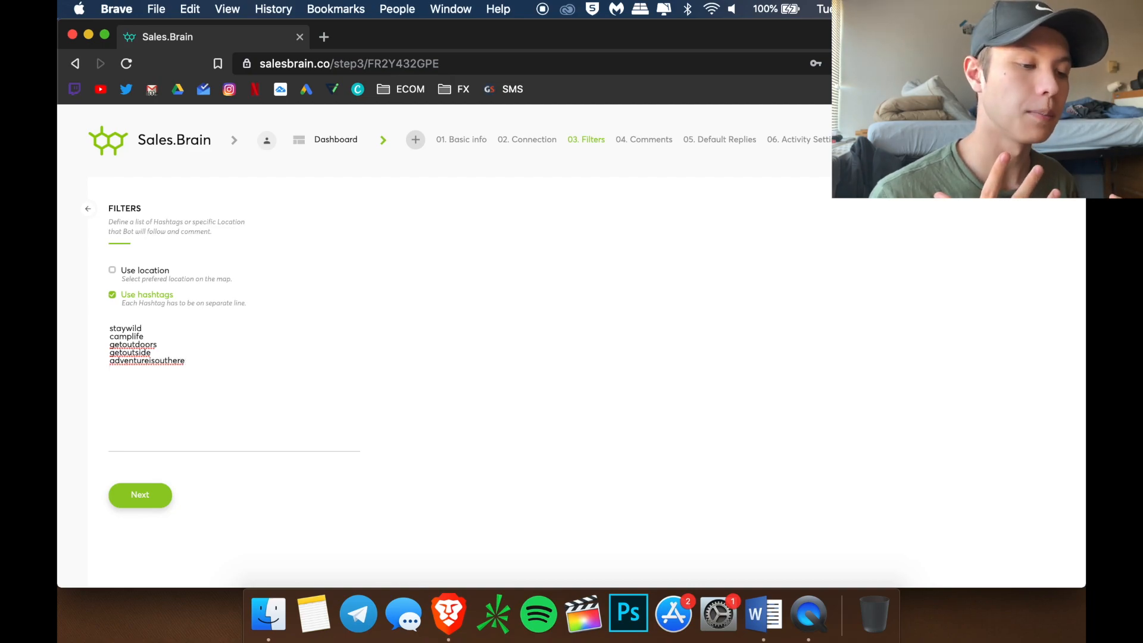
{"action": "key", "text": "Return"}
{"action": "type", "text": "wanderlust"}
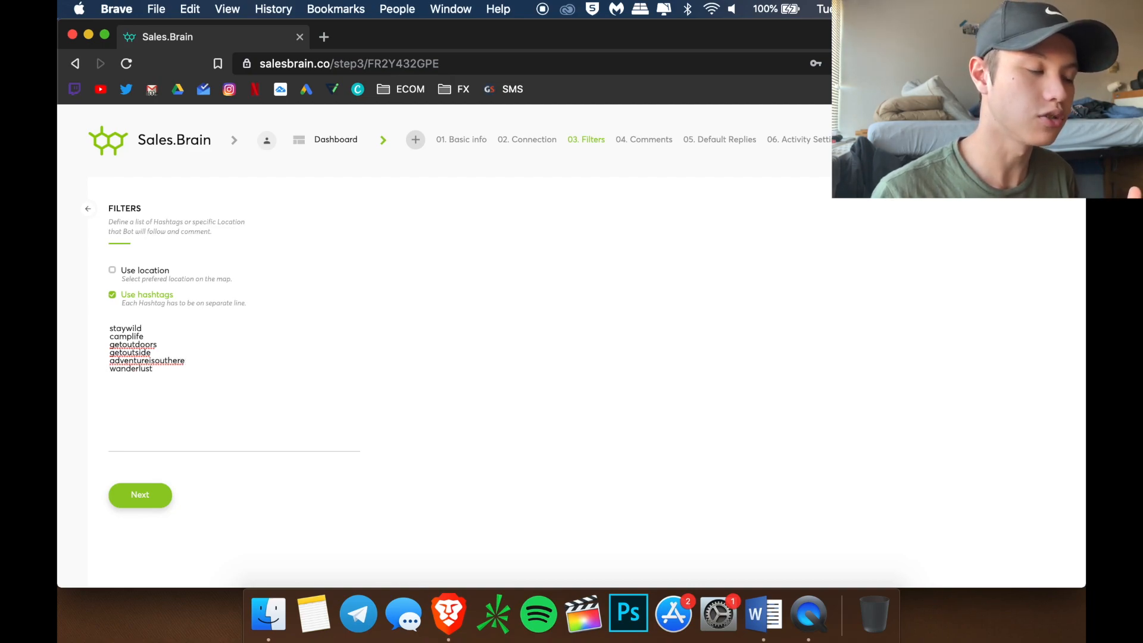
{"action": "key", "text": "Return"}
{"action": "type", "text": "trekking"}
{"action": "key", "text": "Return"}
{"action": "type", "text": "bac"}
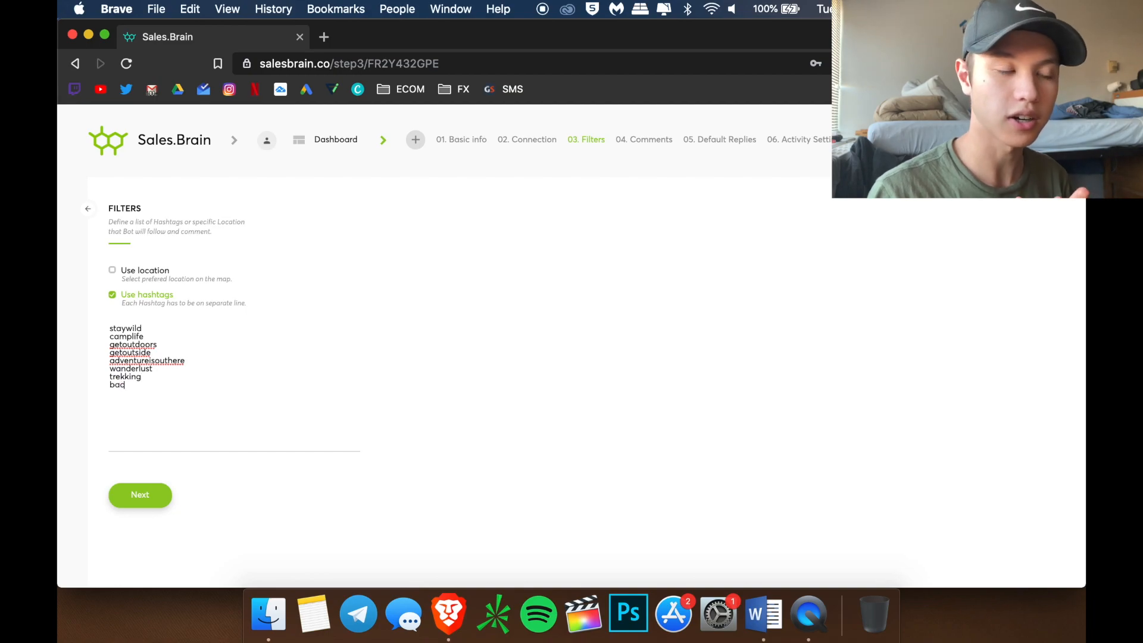
{"action": "type", "text": "kpacking "}
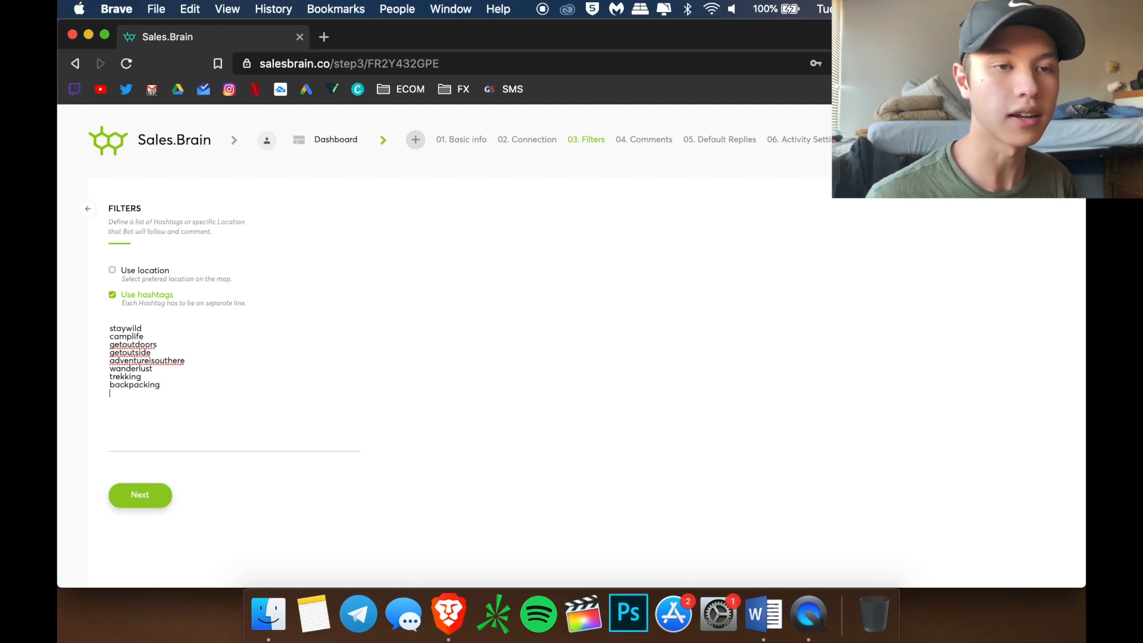
{"action": "type", "text": "ourcamplife"}
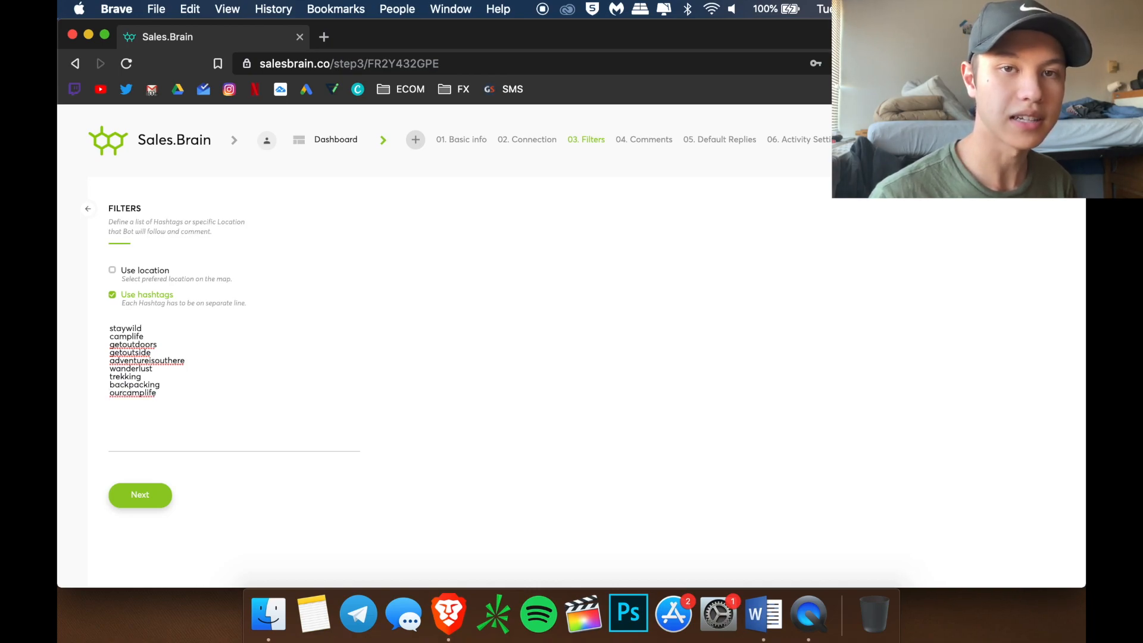
{"action": "key", "text": "Return"}
{"action": "type", "text": "stayandwander"}
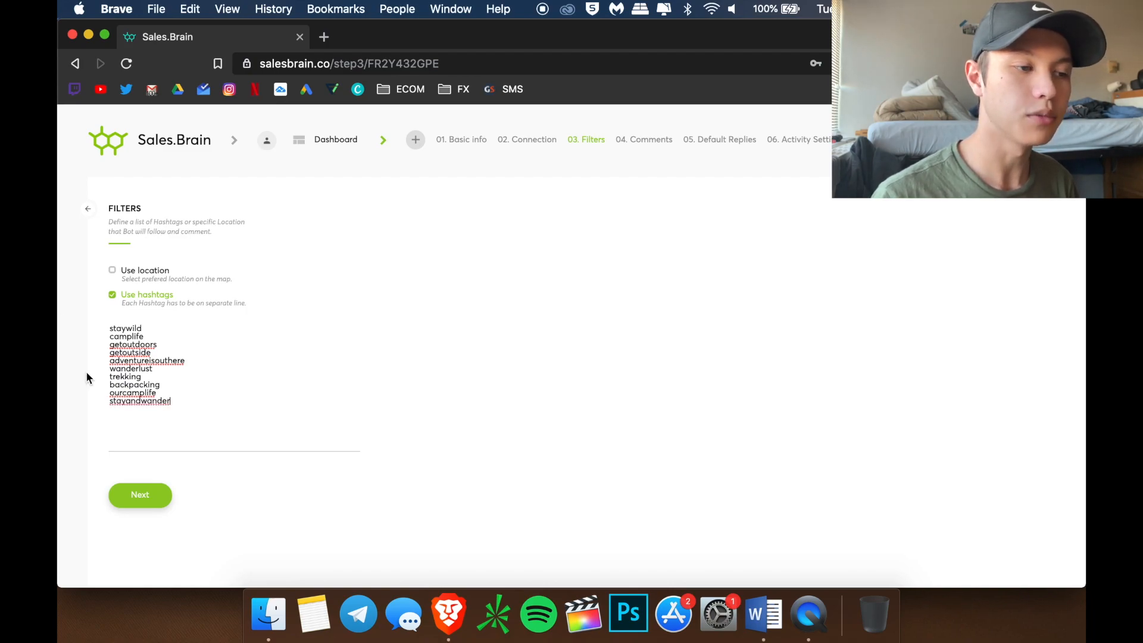
On the Comments step, add 'Love your feed! Would love to have you rep our product, shoot us a message!'
{"action": "left_click", "coordinate": [137, 503]}
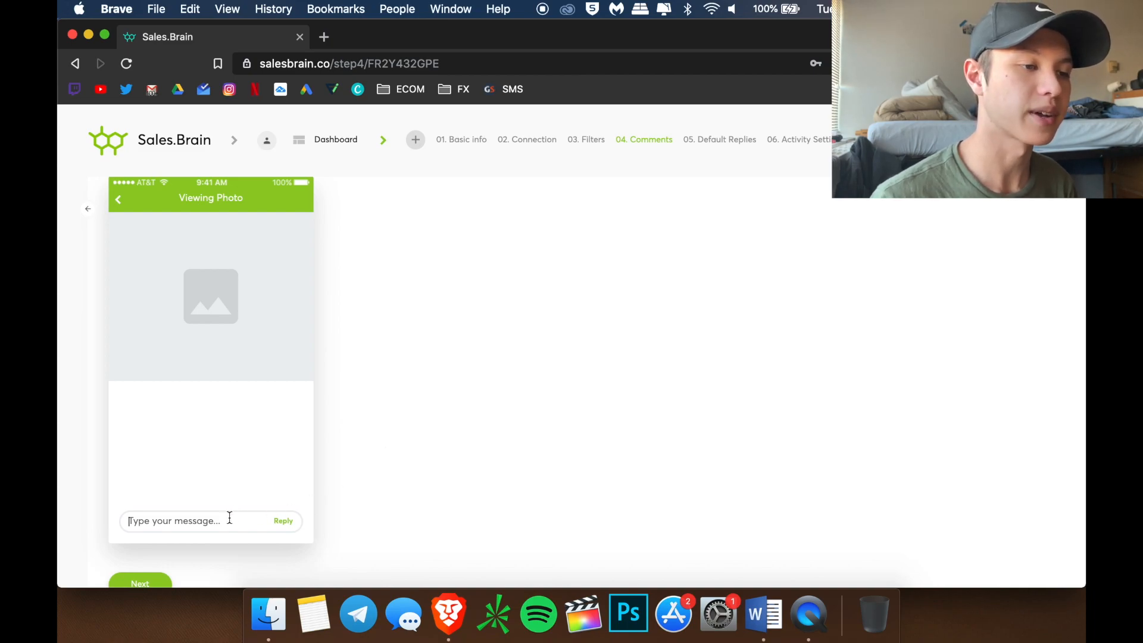
{"action": "scroll", "coordinate": [449, 474], "scroll_direction": "down", "scroll_amount": 1}
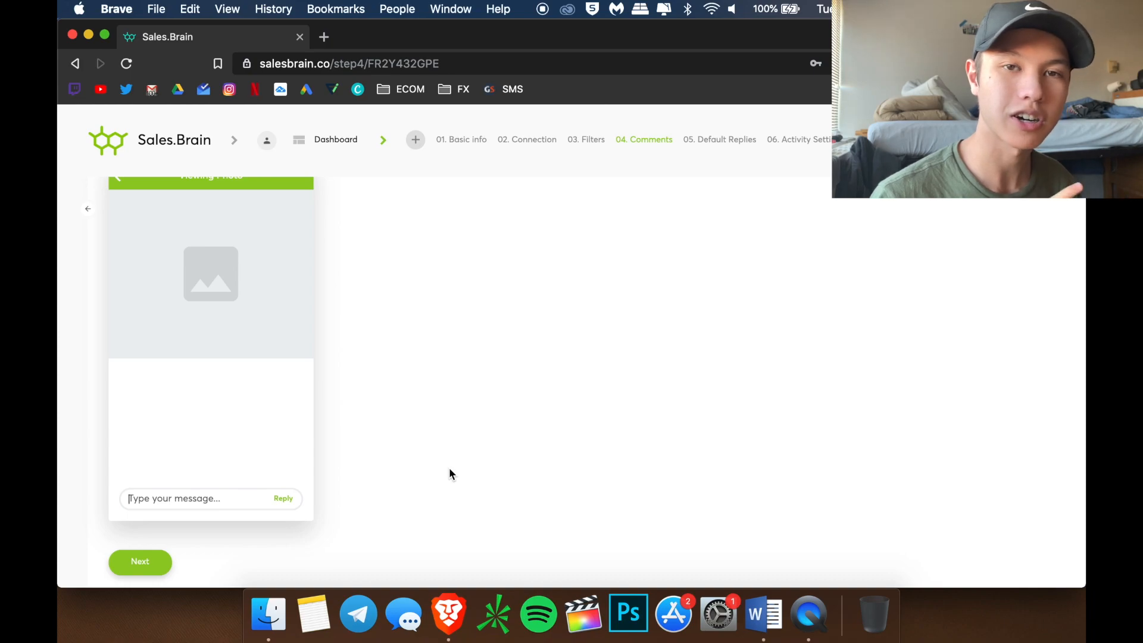
{"action": "type", "text": "Love your feed! Would love "}
{"action": "type", "text": "to have you rep our producy"}
{"action": "key", "text": "BackSpace"}
{"action": "type", "text": "t, shoot us a message"}
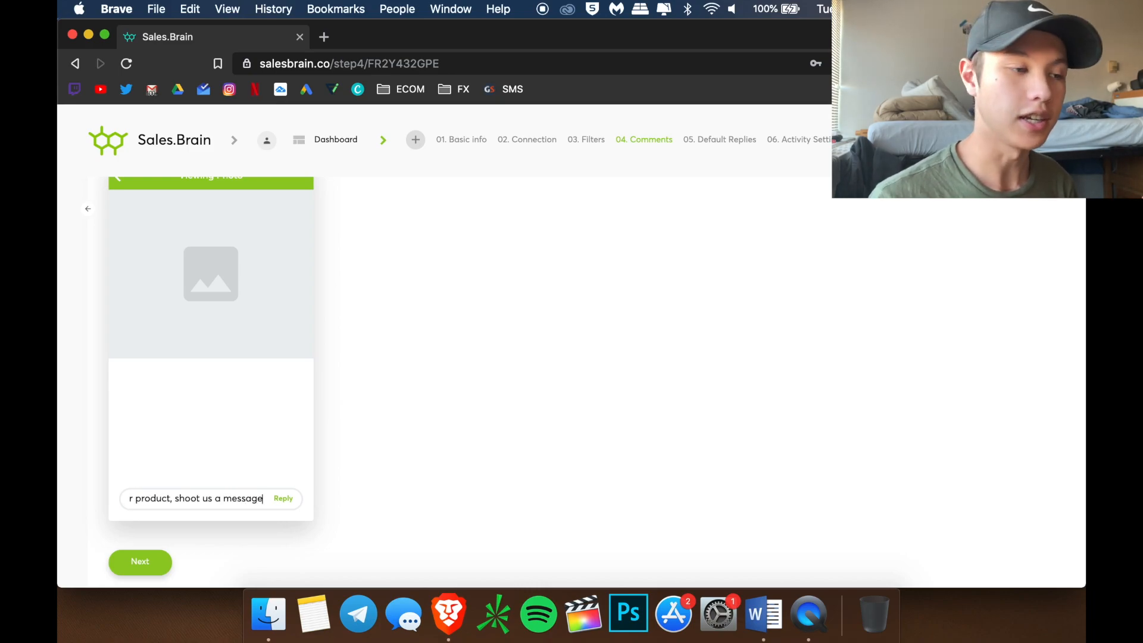
{"action": "type", "text": "!"}
{"action": "key", "text": "Return"}
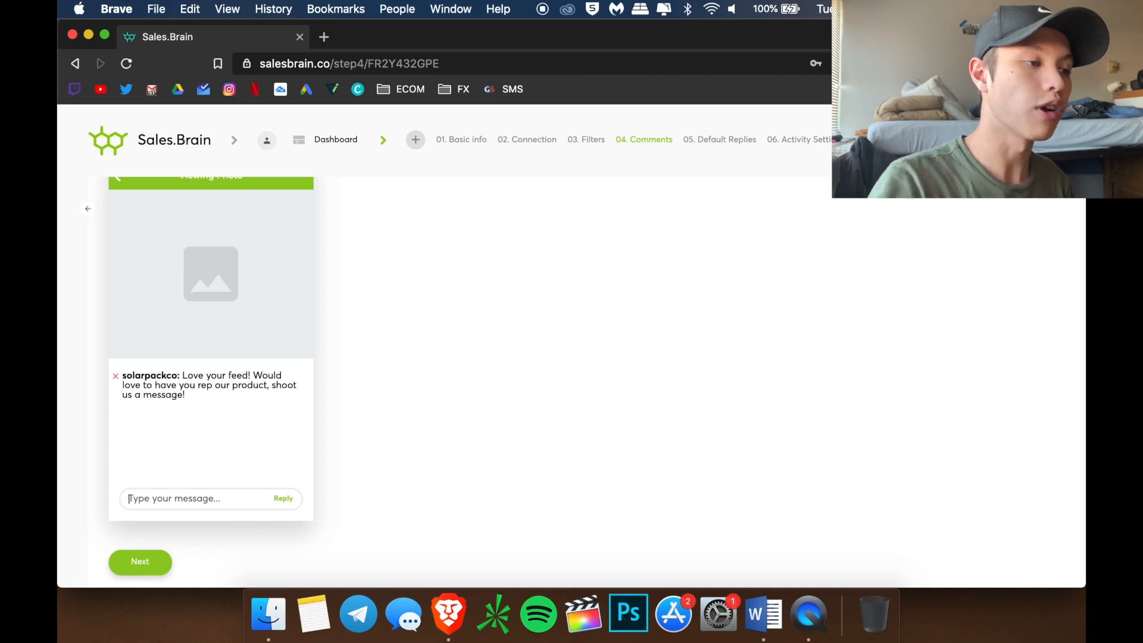
Add comments 'Message us let's get you a solar power pack', its ':)' version, and 'Loving the content!…'
{"action": "type", "text": "Message us let's get you a solar power pack"}
{"action": "key", "text": "Return"}
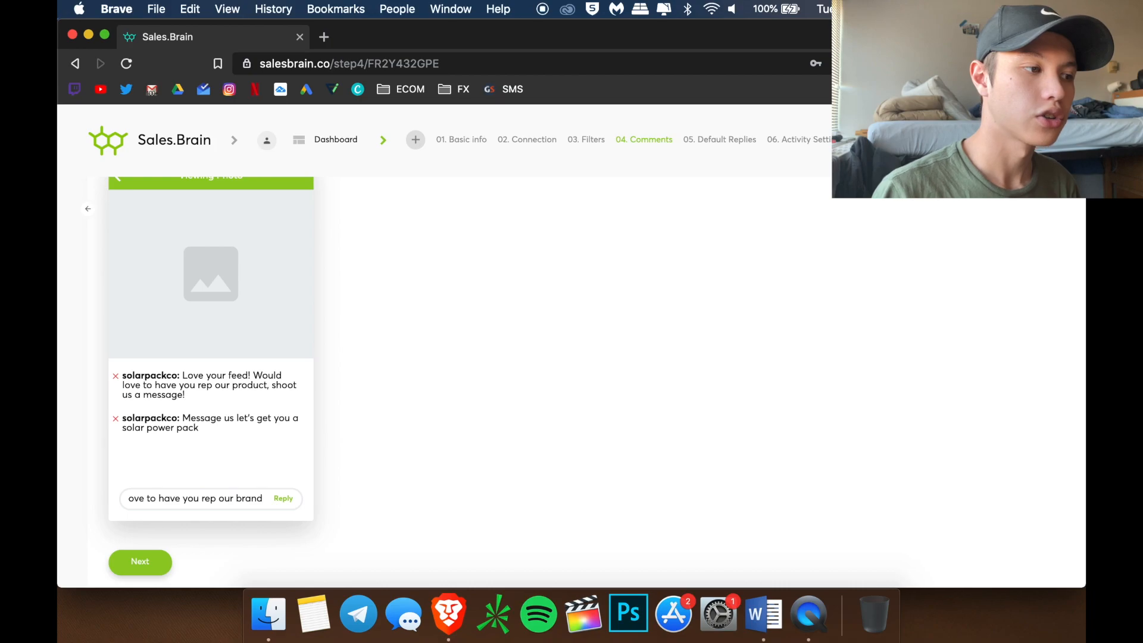
{"action": "key", "text": "Return"}
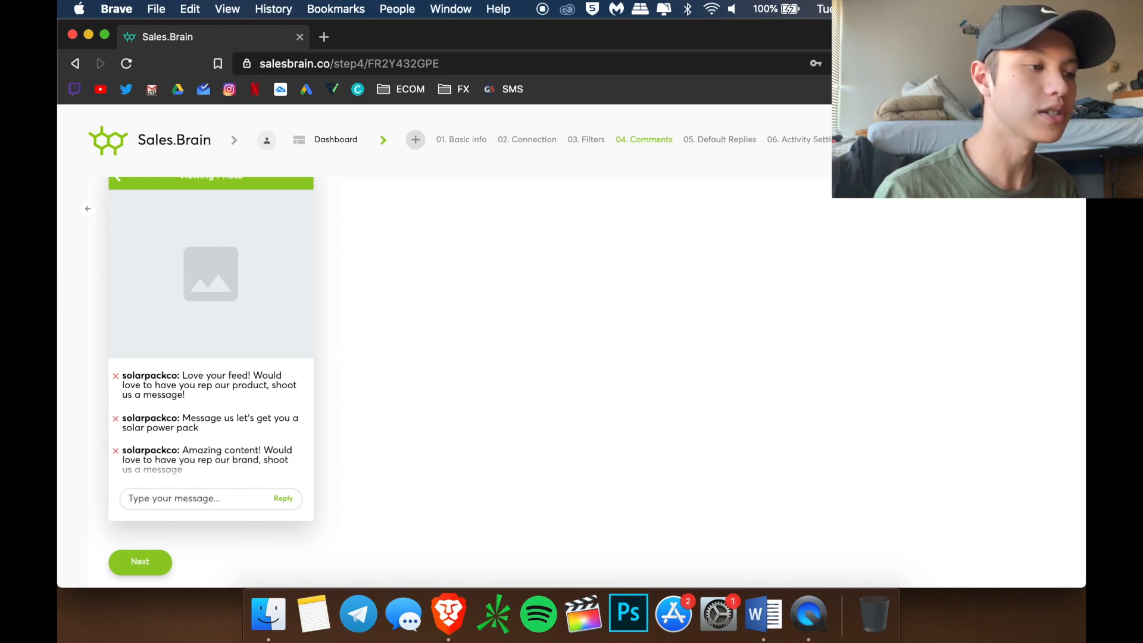
{"action": "type", "text": "Message us"}
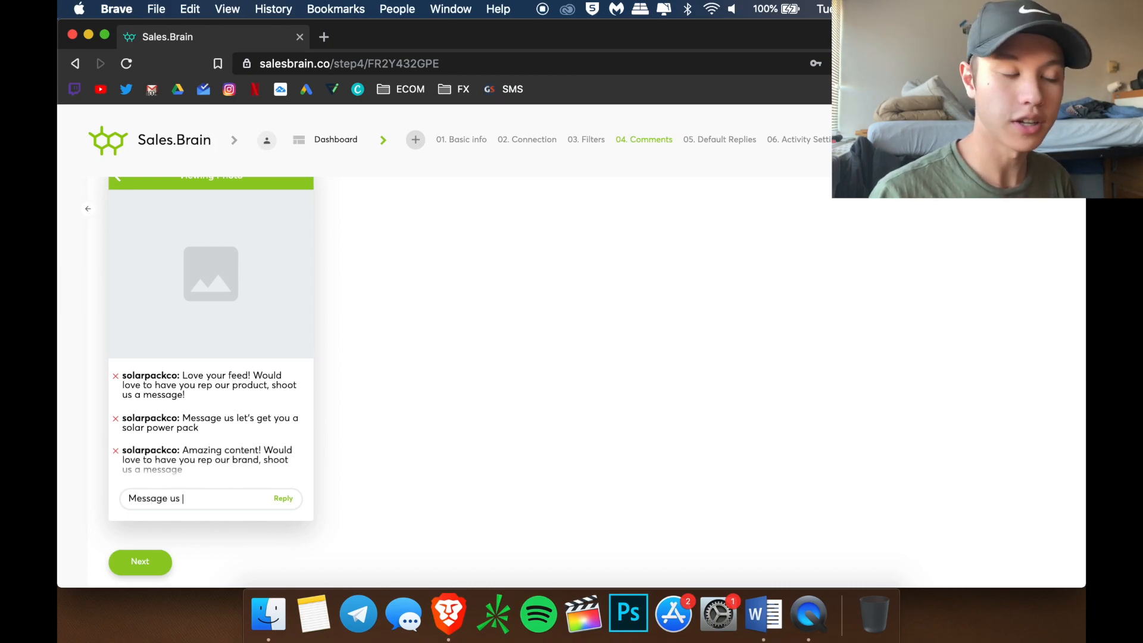
{"action": "type", "text": " let's get you a solar power pa"}
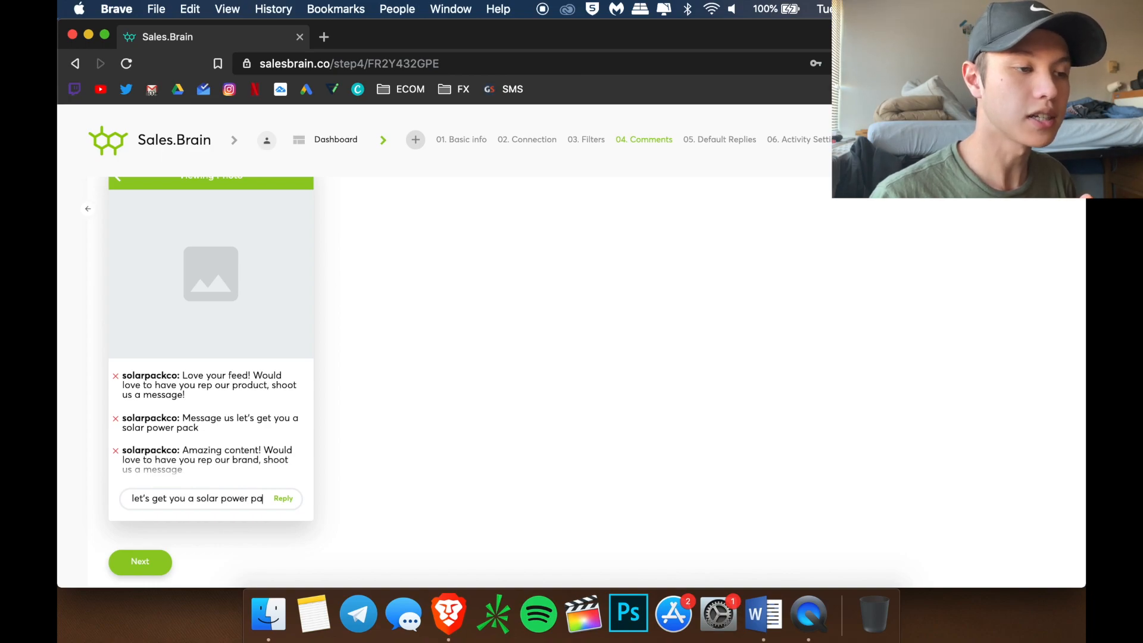
{"action": "type", "text": "ck :)"}
{"action": "key", "text": "Return"}
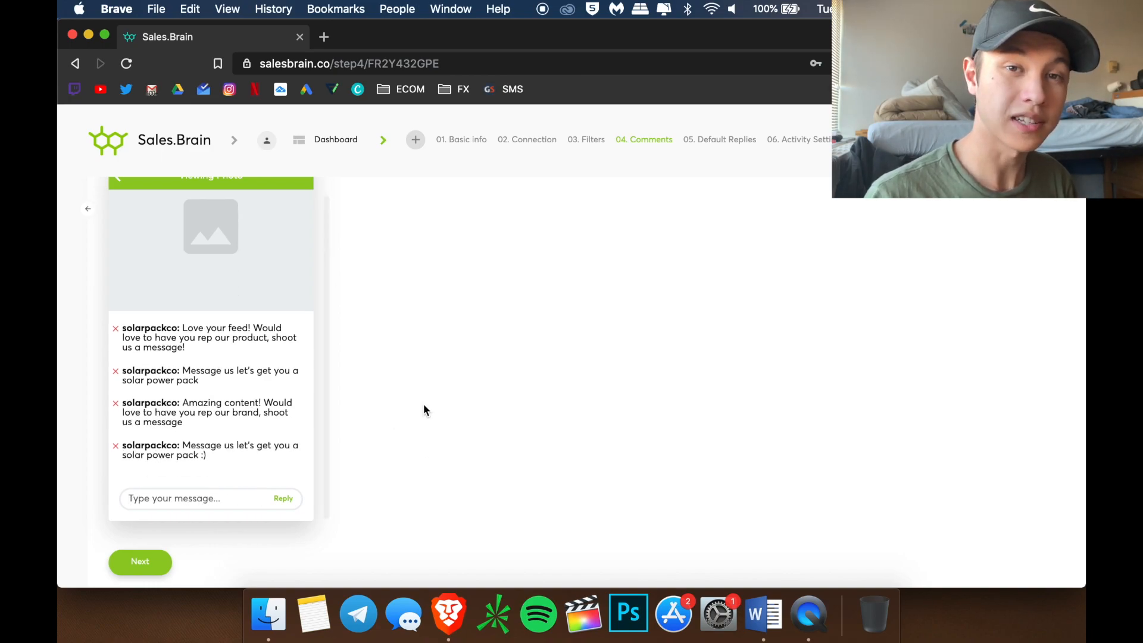
{"action": "type", "text": "Loving the content!"}
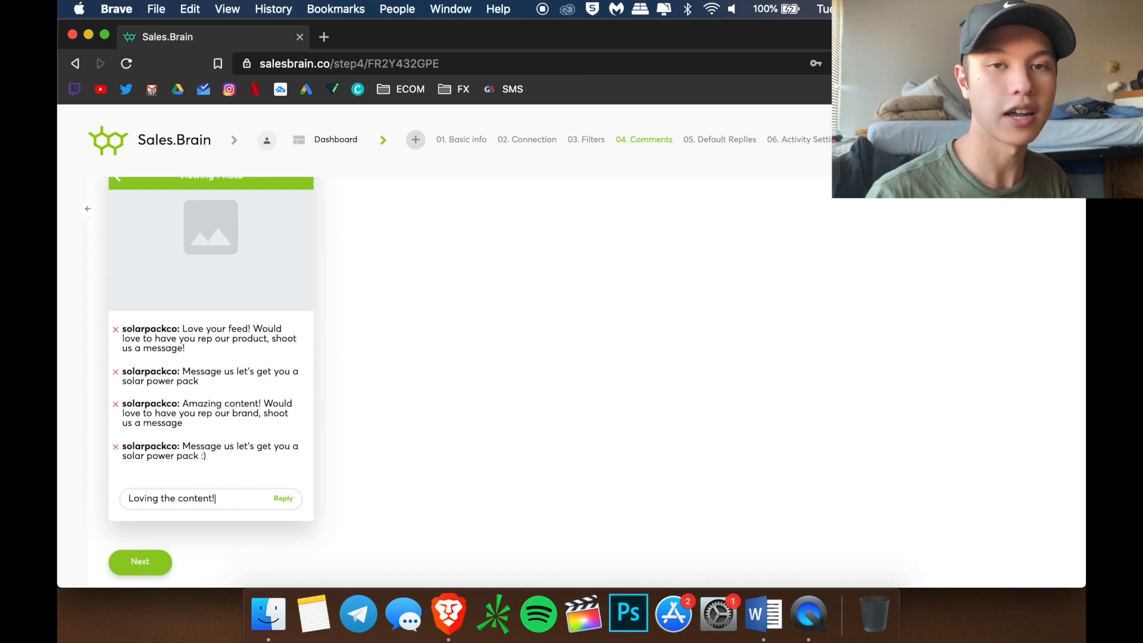
{"action": "type", "text": " Shoot us a message we"}
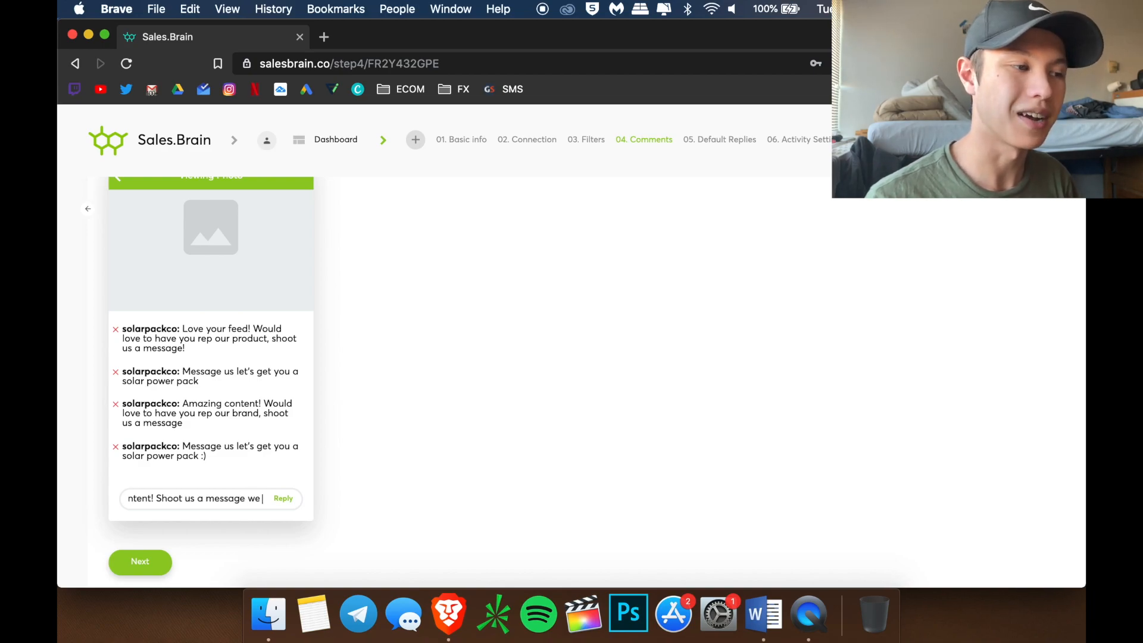
{"action": "type", "text": " would love to have you rep"}
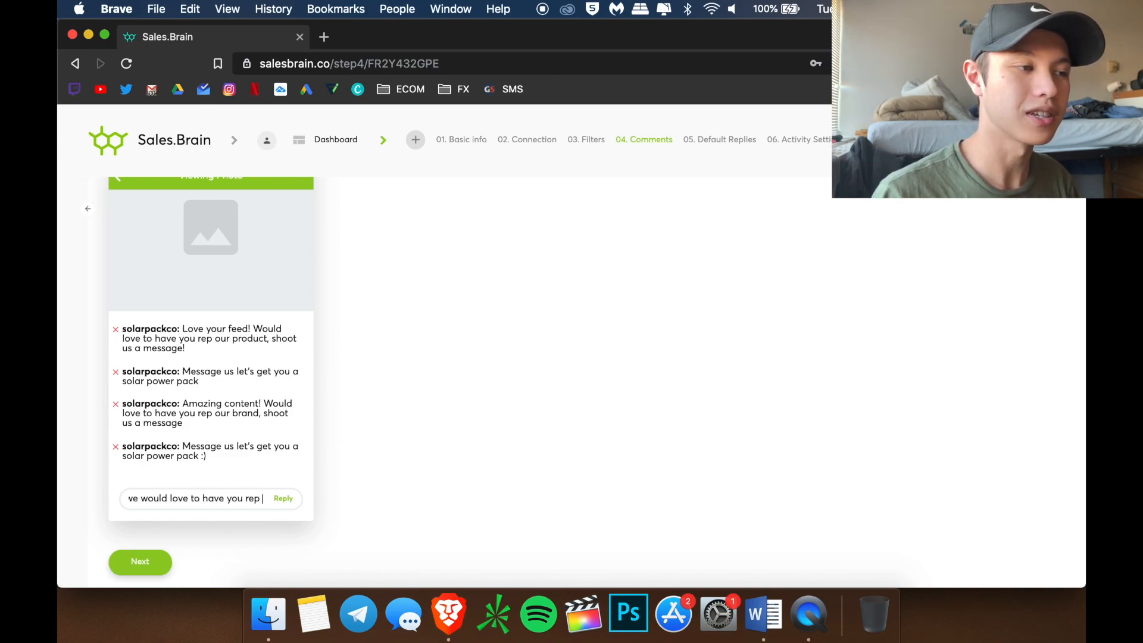
{"action": "type", "text": " our brand!"}
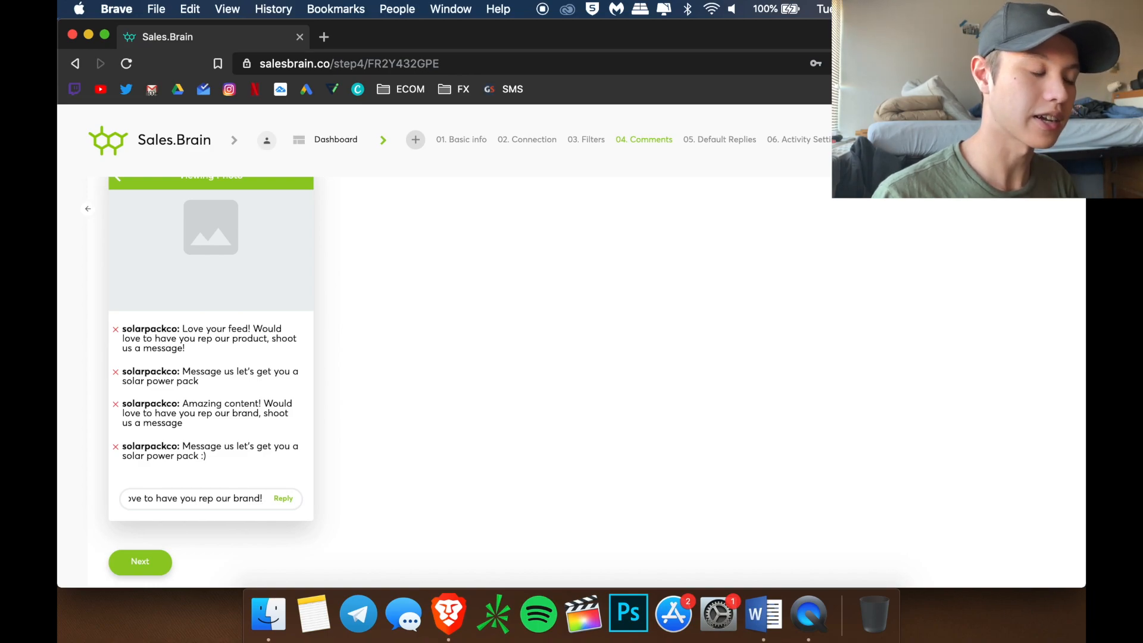
{"action": "key", "text": "Return"}
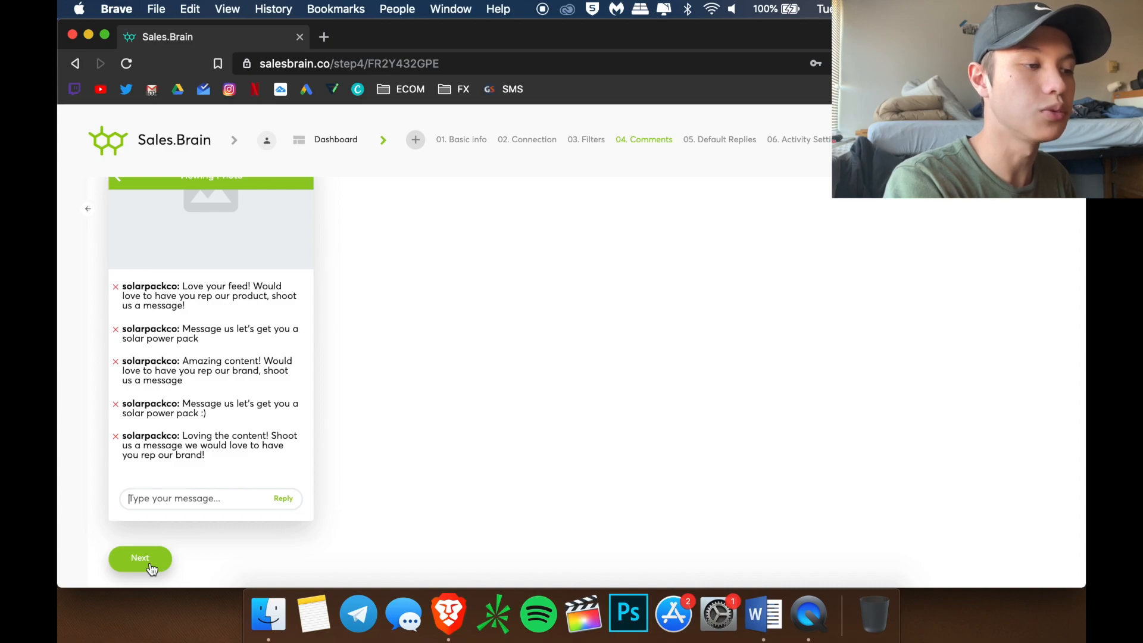
On Default Replies, add a first DM thanking the user, introducing the rep, and asking how they're doing today
{"action": "left_click", "coordinate": [150, 565]}
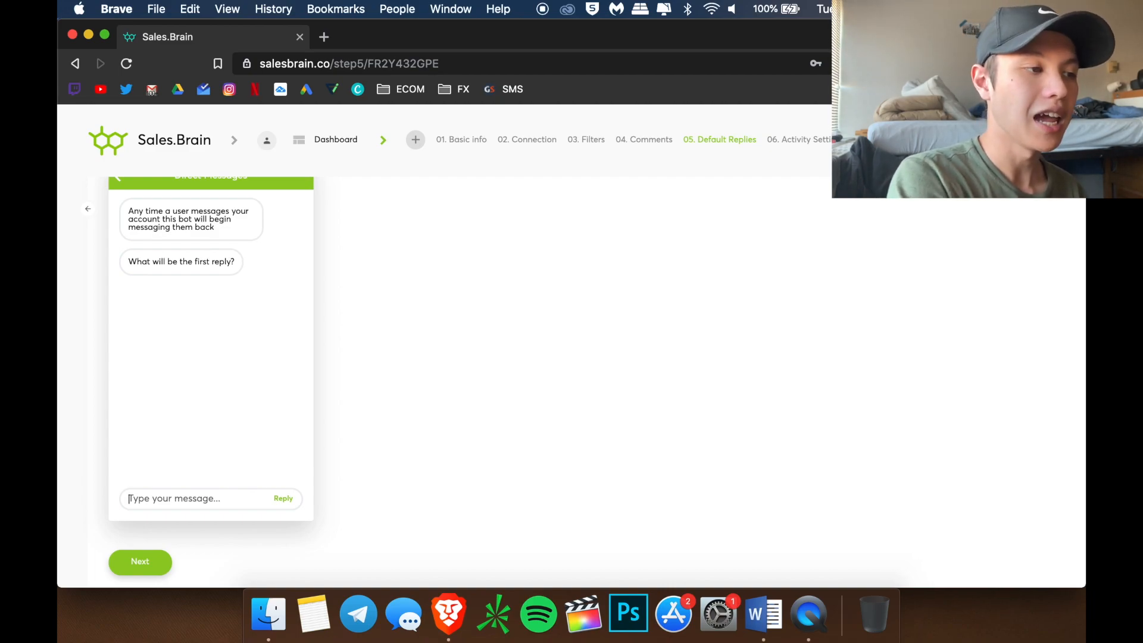
{"action": "type", "text": "Hey th"}
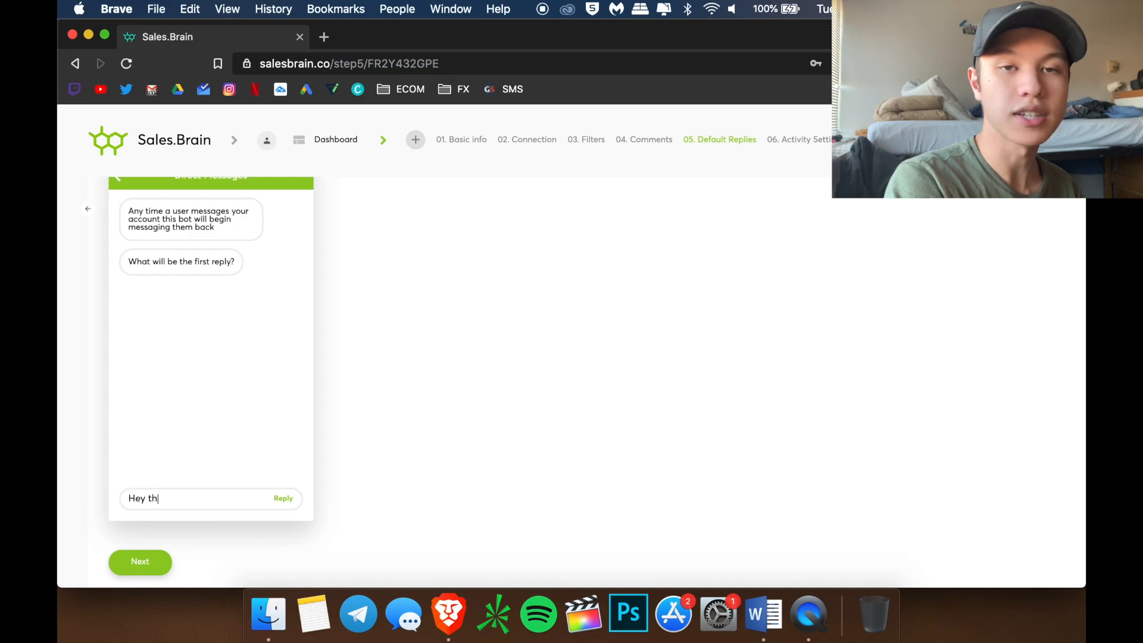
{"action": "type", "text": "ank you so much f"}
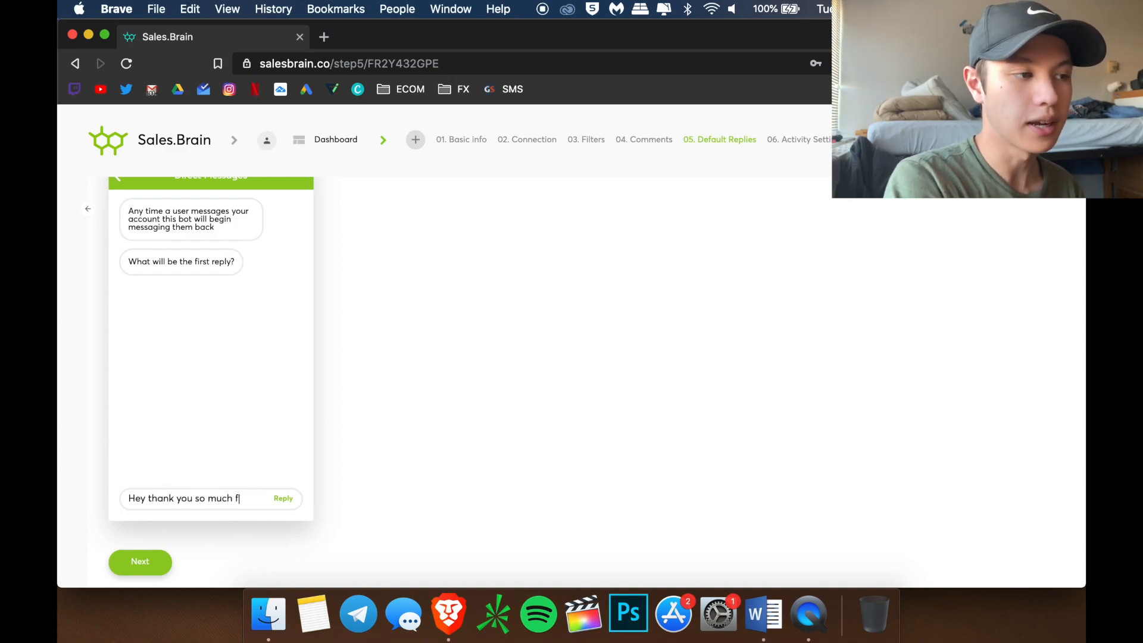
{"action": "type", "text": "or the messag"}
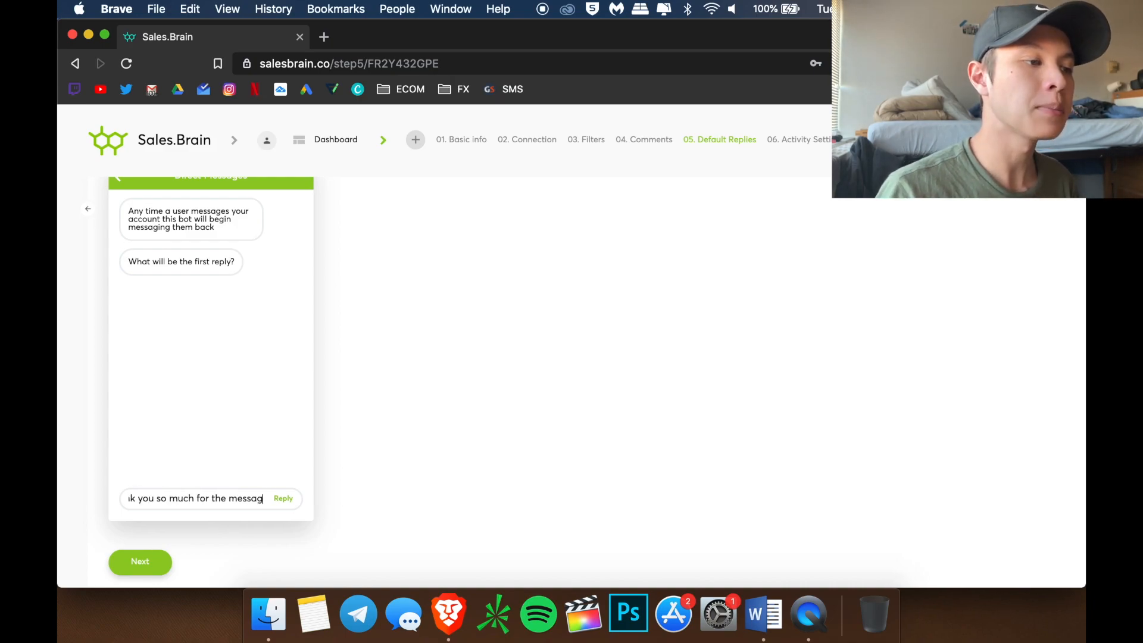
{"action": "type", "text": "e, this is"}
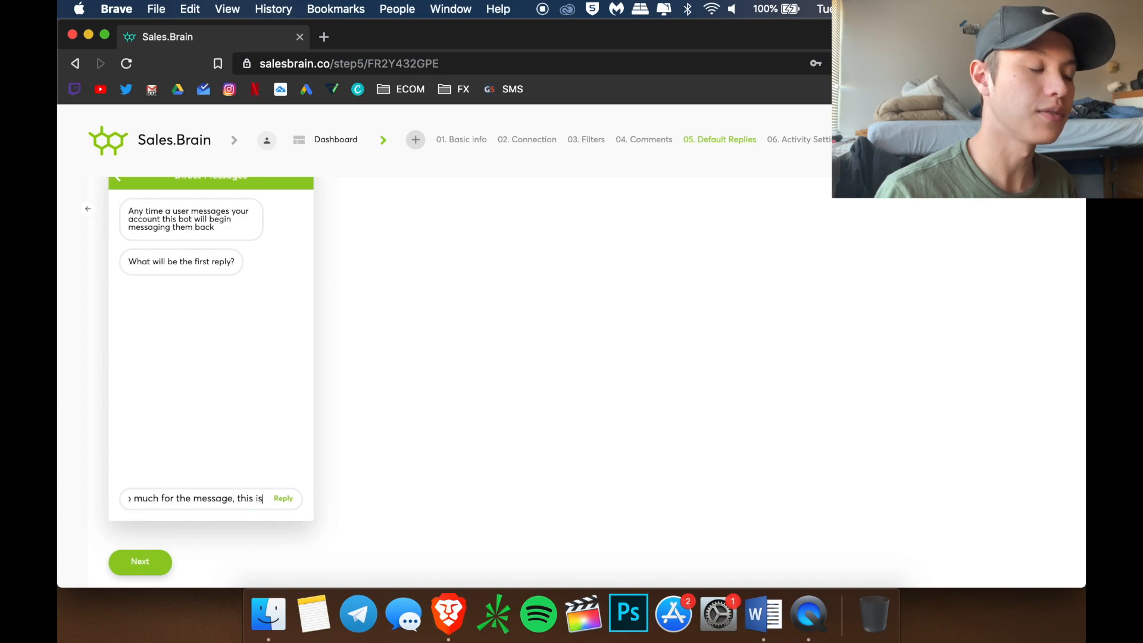
{"action": "type", "text": " Rachel!"}
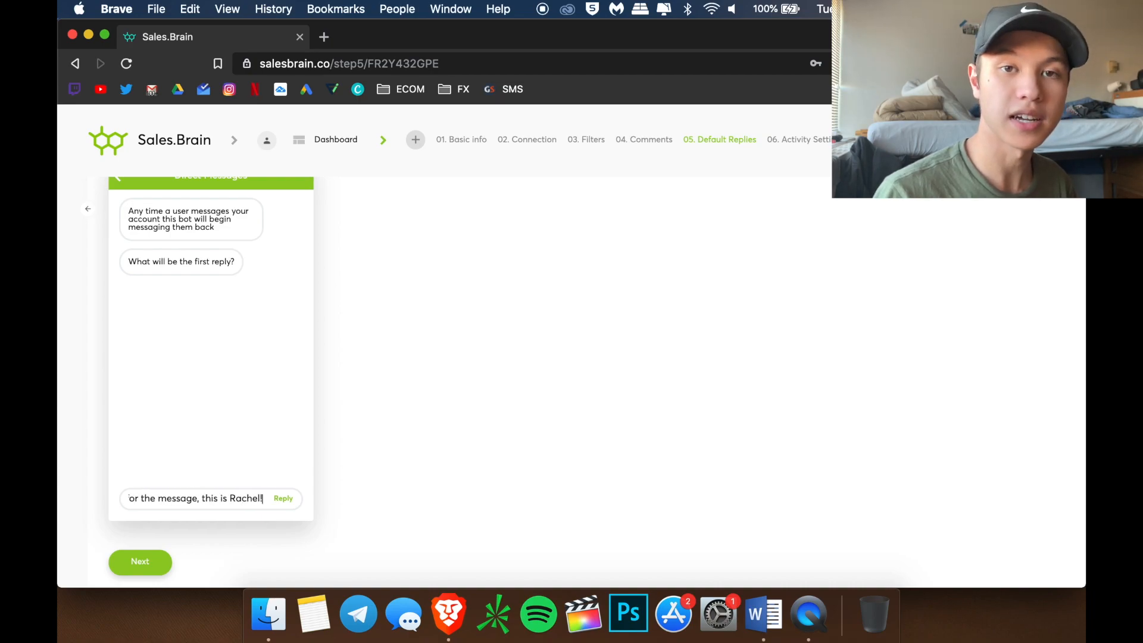
{"action": "type", "text": " How are"}
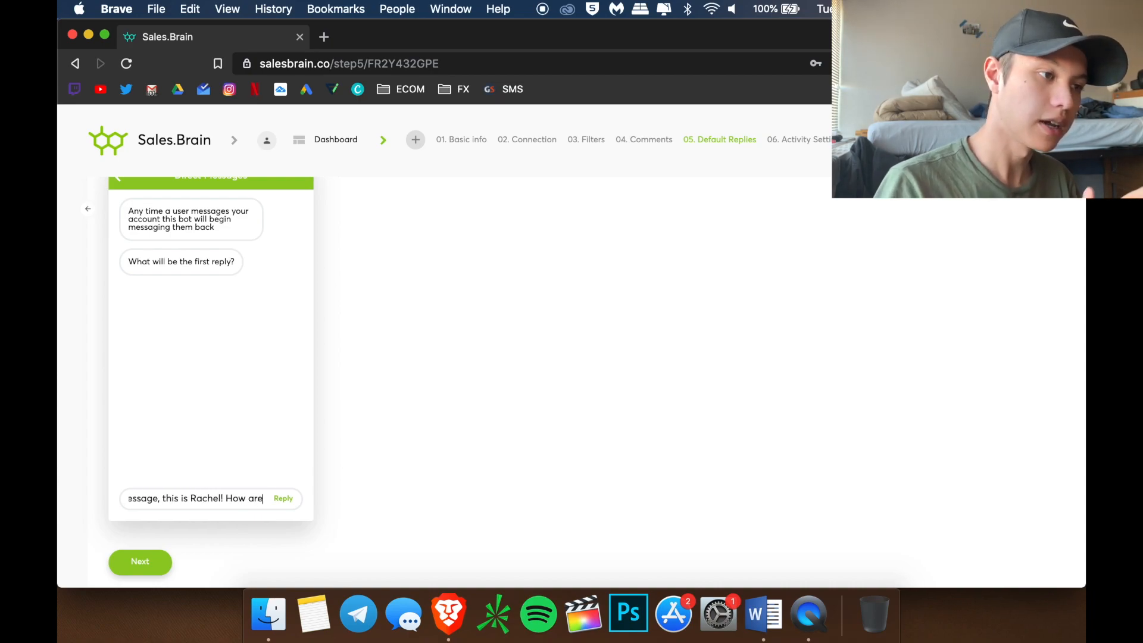
{"action": "type", "text": " you doing to"}
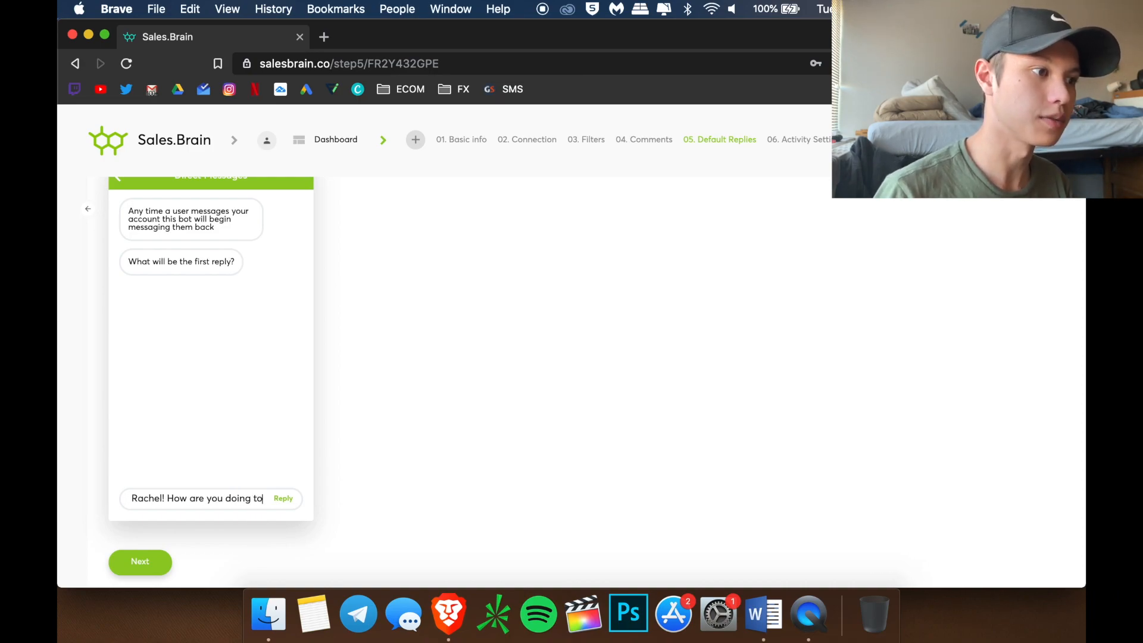
{"action": "type", "text": "day?"}
{"action": "key", "text": "Return"}
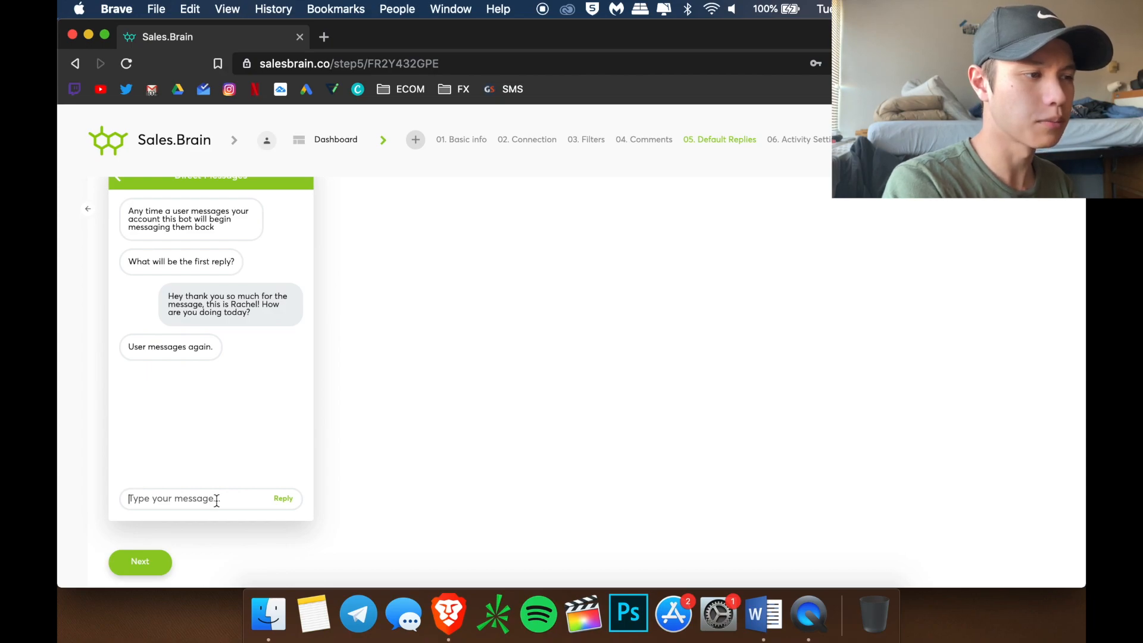
Add follow-up replies introducing Solar Pack Co. as a collaborator and pitching its solar battery pack
{"action": "type", "text": "Awesome :) We reached out to you because we "}
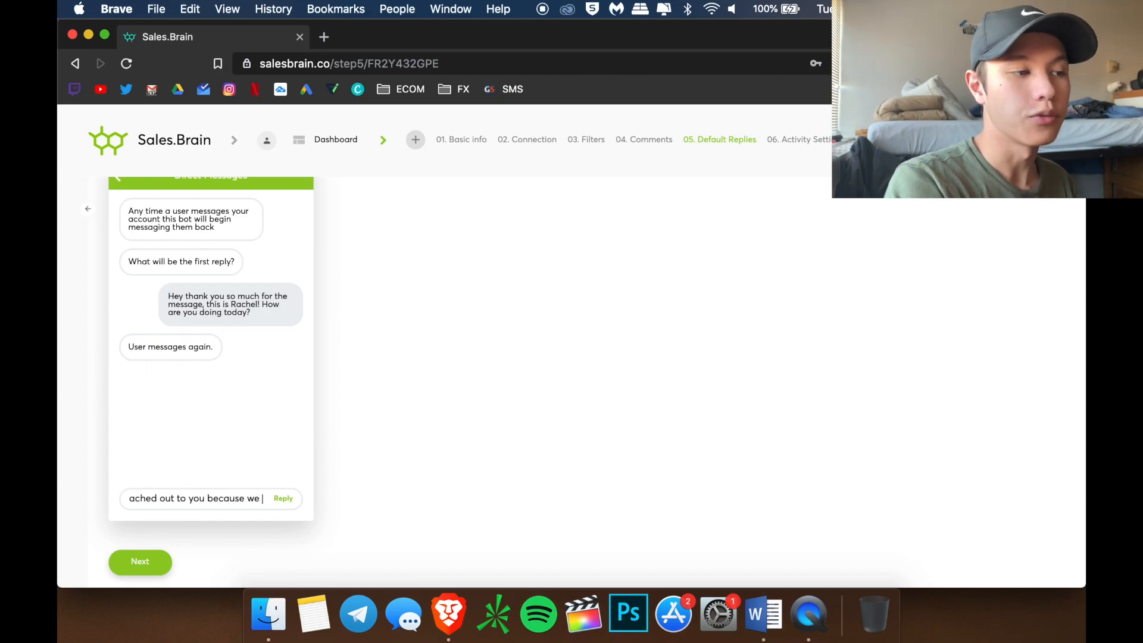
{"action": "type", "text": "love your feed and would love to collaborate with you"}
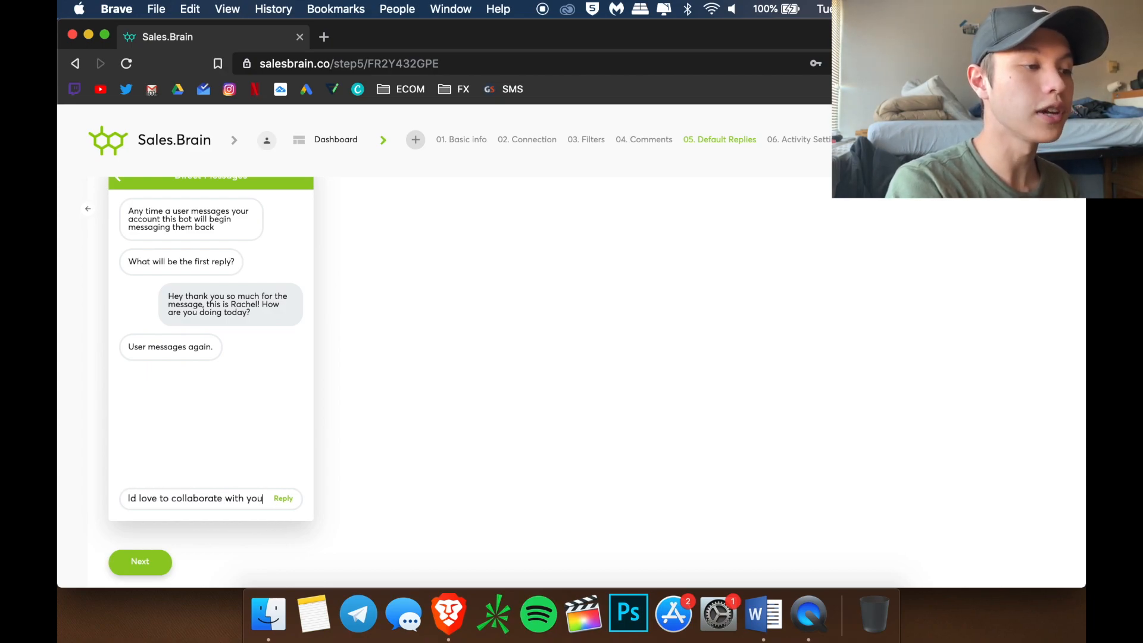
{"action": "type", "text": "! Have you heard of Solar Pack Co. before?"}
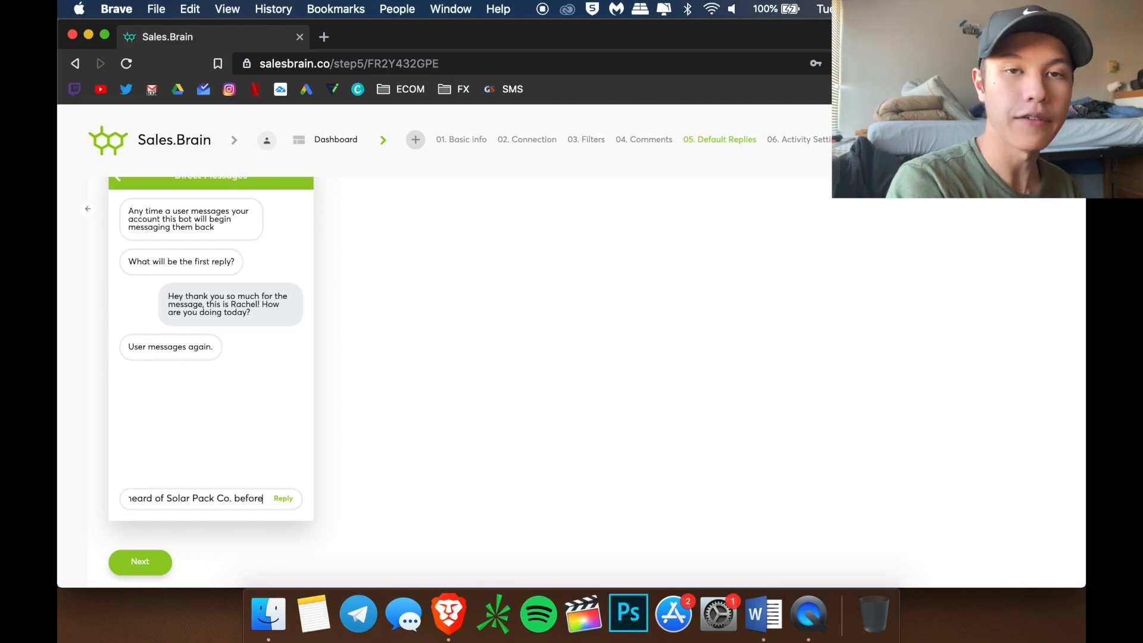
{"action": "key", "text": "Return"}
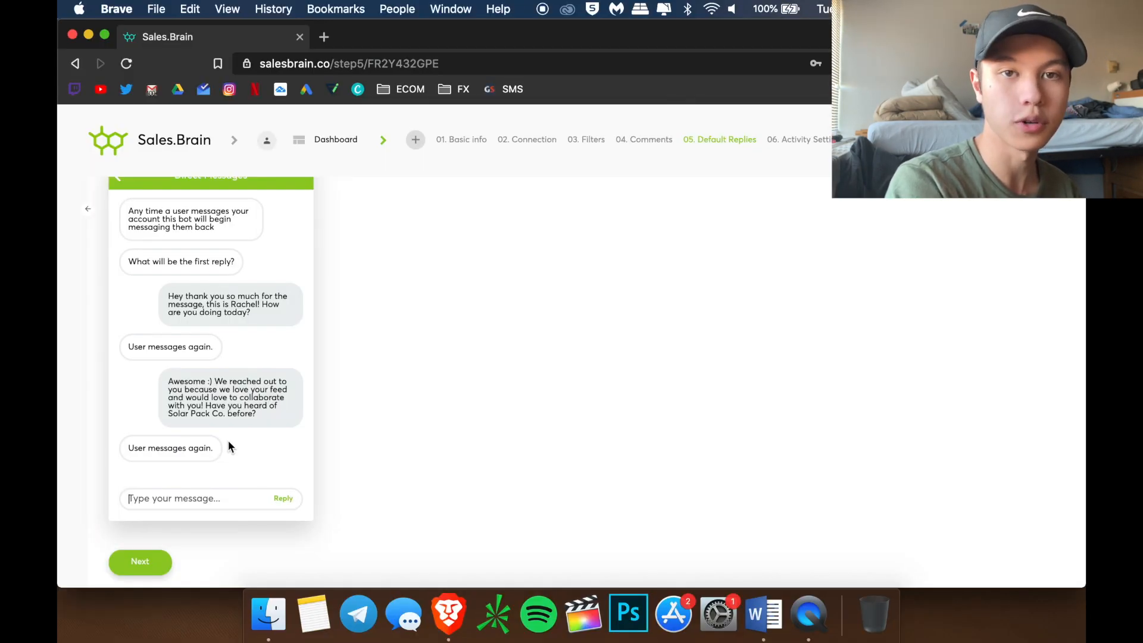
{"action": "type", "text": "I can tell you more! We are a new"}
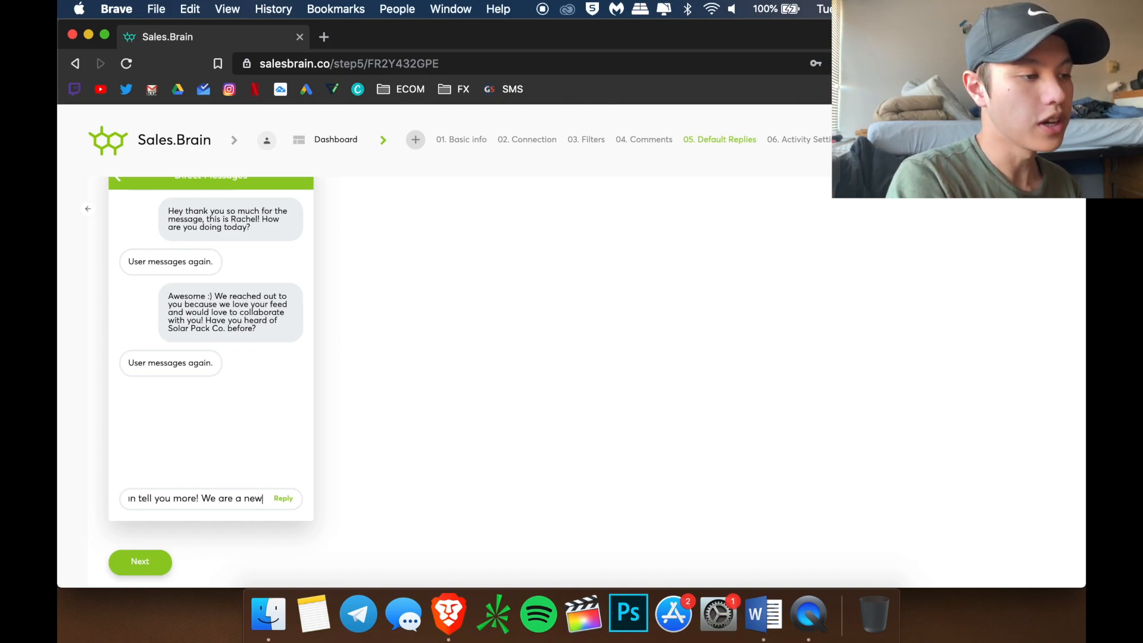
{"action": "type", "text": " brand focused on the promotion of solar"}
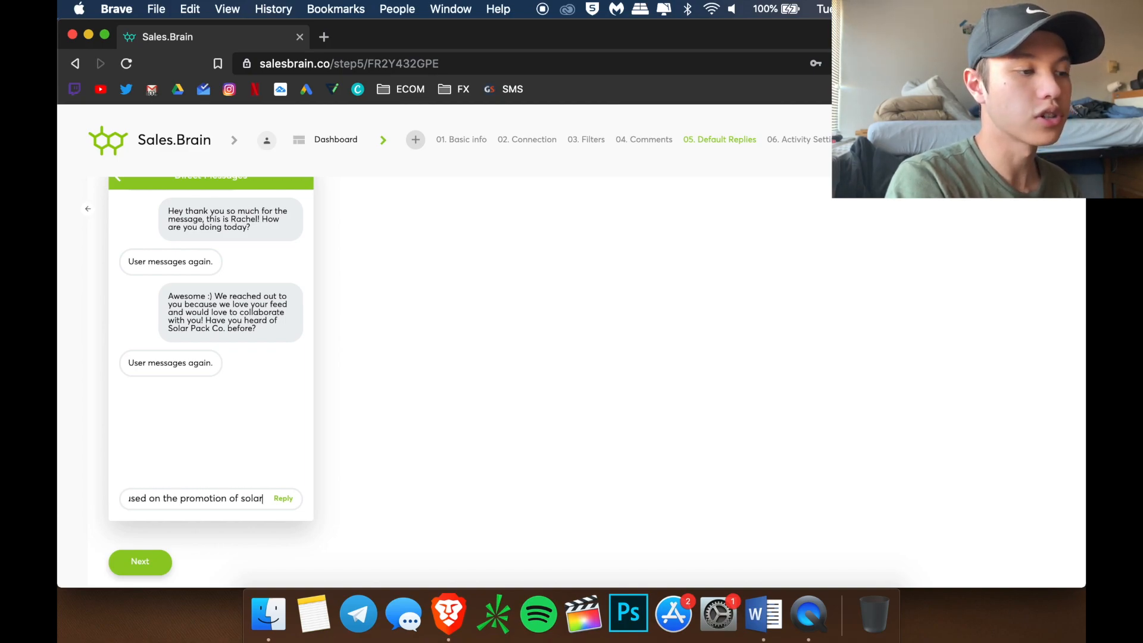
{"action": "type", "text": " energy. We thought the bes"}
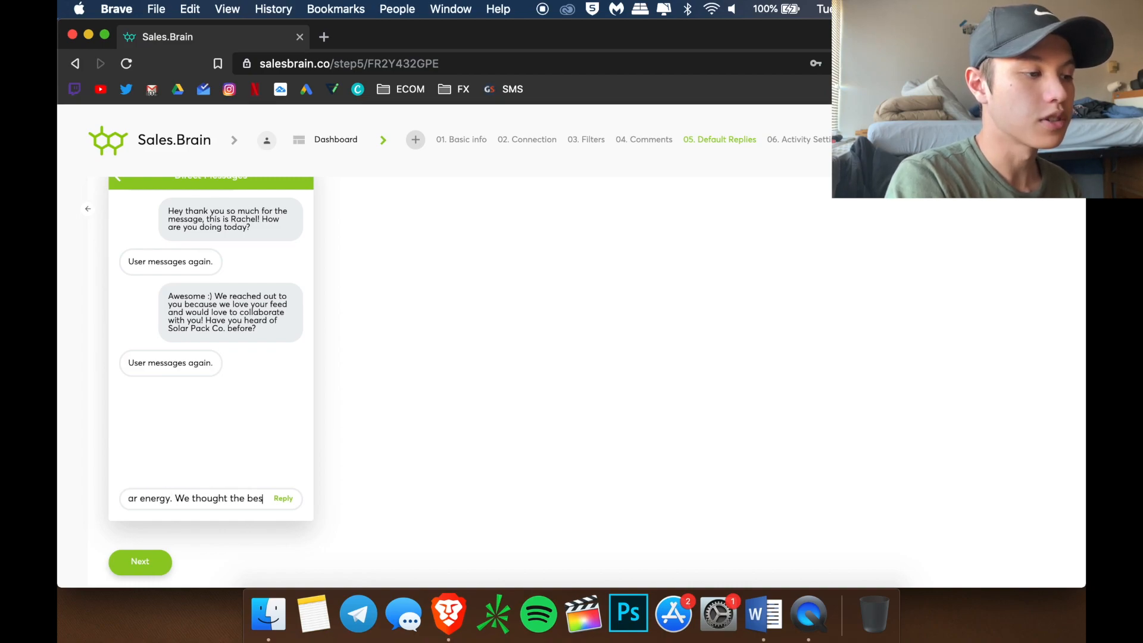
{"action": "type", "text": "t way to do this was to imple"}
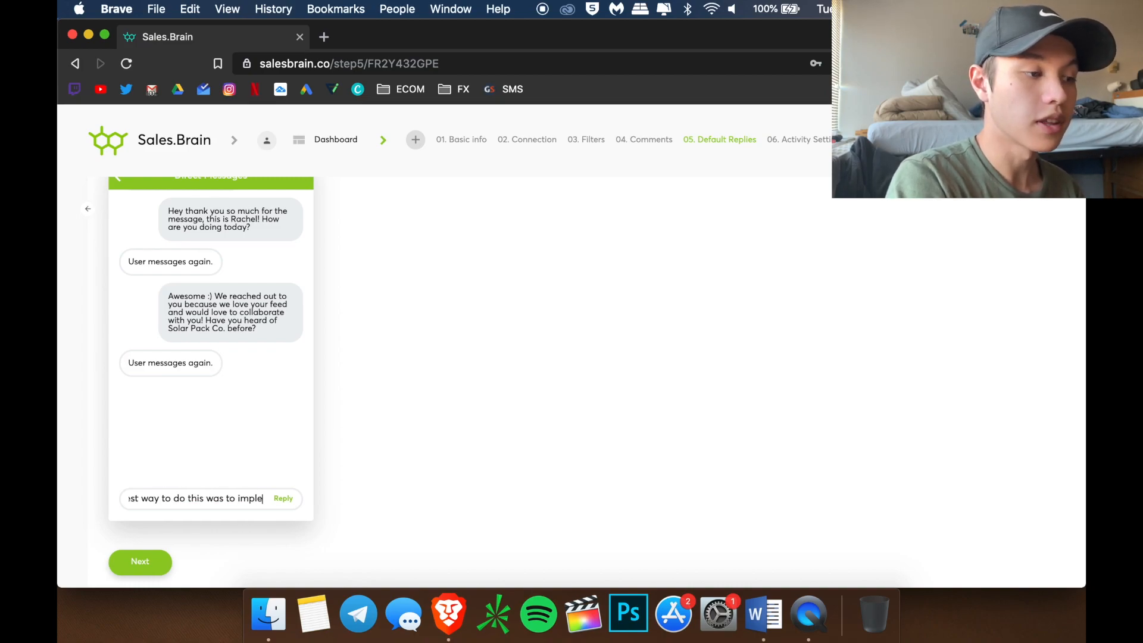
{"action": "type", "text": "ment it into something as simple as "}
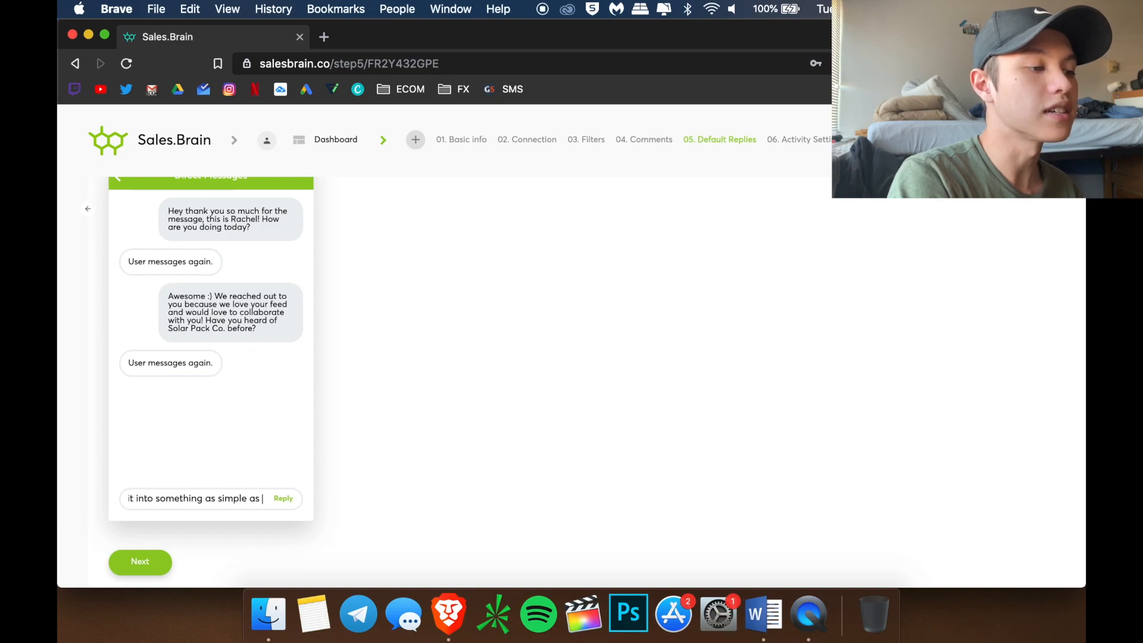
{"action": "type", "text": "a portable battery pack"}
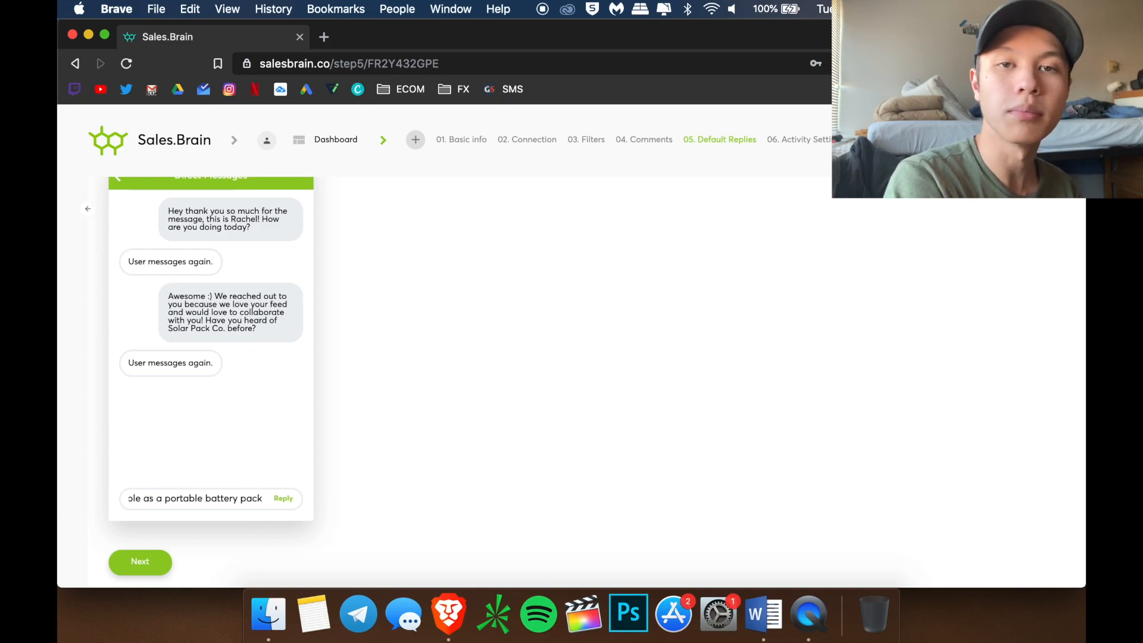
{"action": "type", "text": "."}
{"action": "key", "text": "Return"}
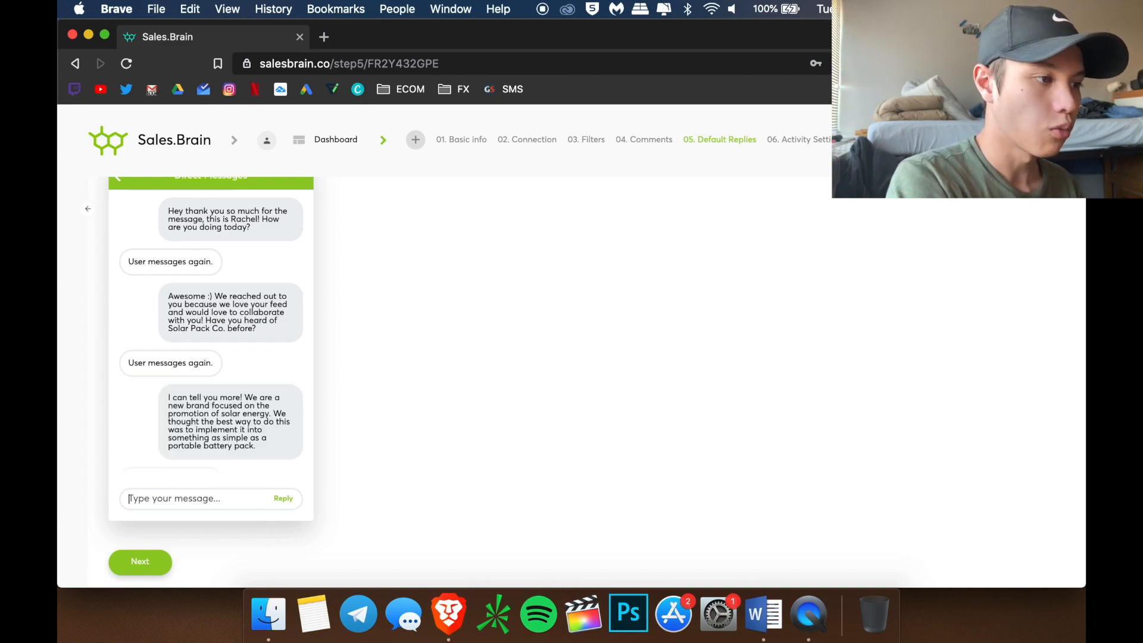
Add a reply offering a 25% off coupon, active 24 hours, with free worldwide shipping
{"action": "type", "text": "The"}
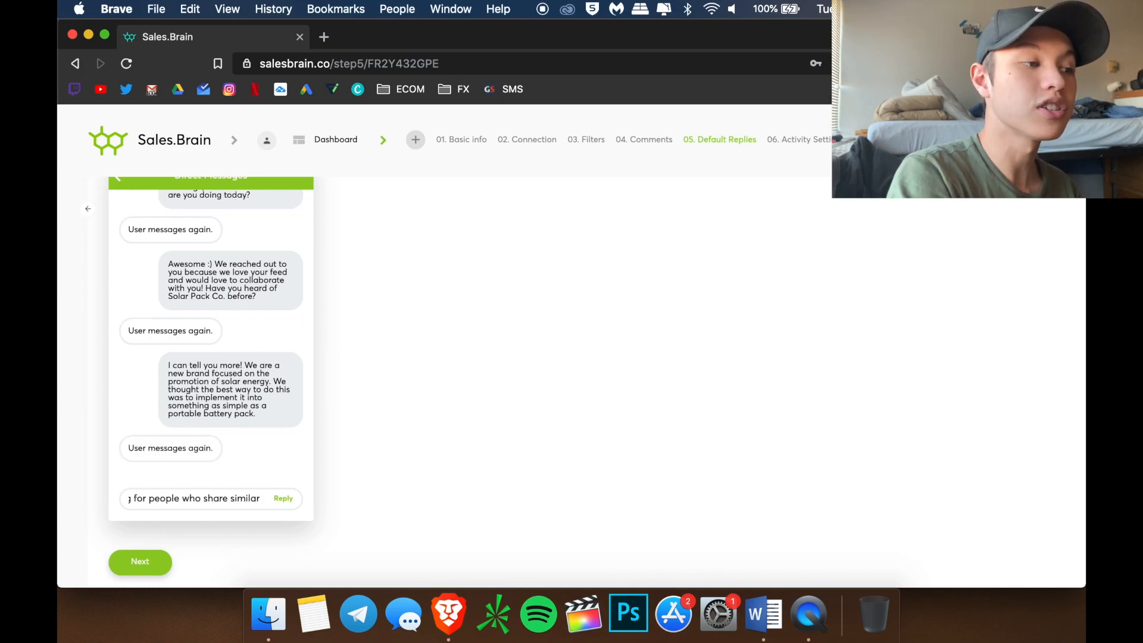
{"action": "type", "text": "s to ours"}
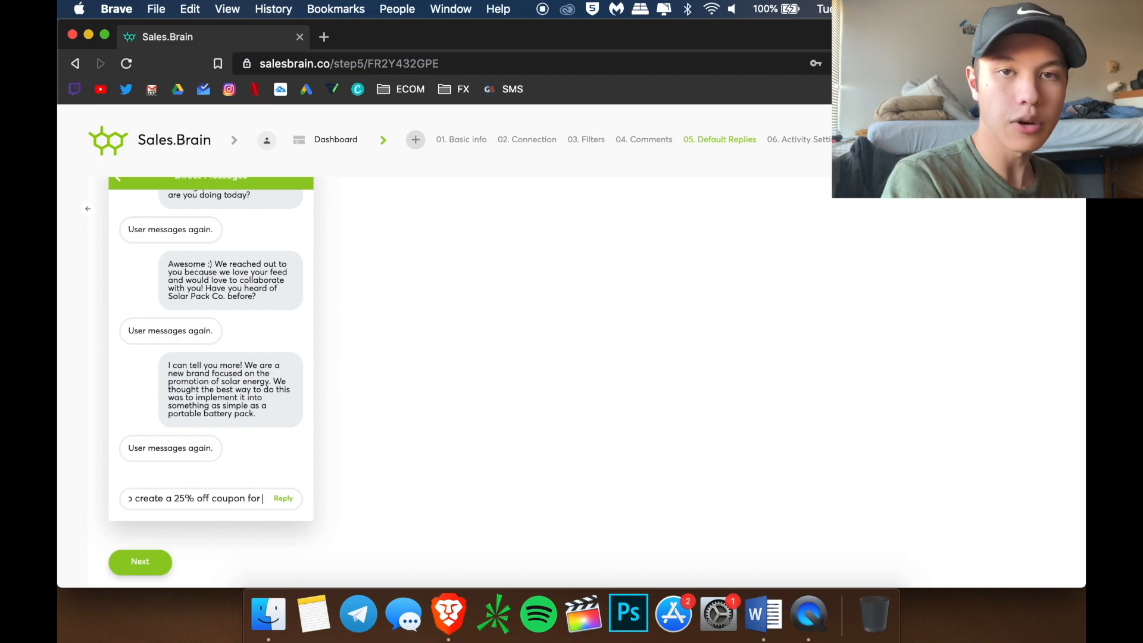
{"action": "key", "text": "Return"}
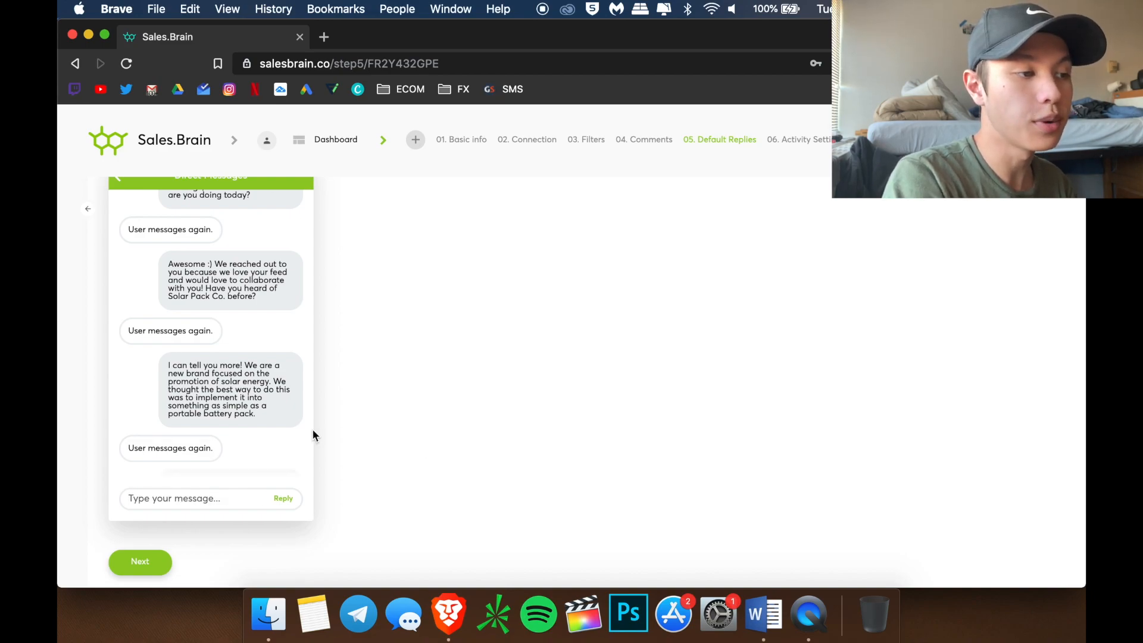
{"action": "left_click", "coordinate": [236, 364]}
{"action": "type", "text": "n doing this"}
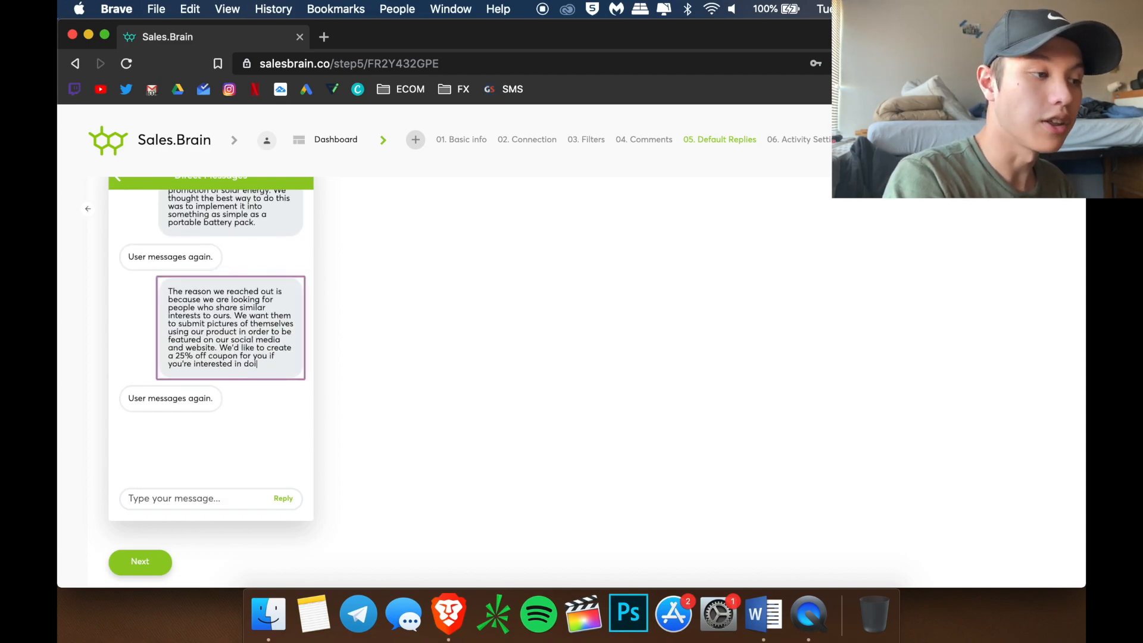
{"action": "left_click", "coordinate": [209, 502]}
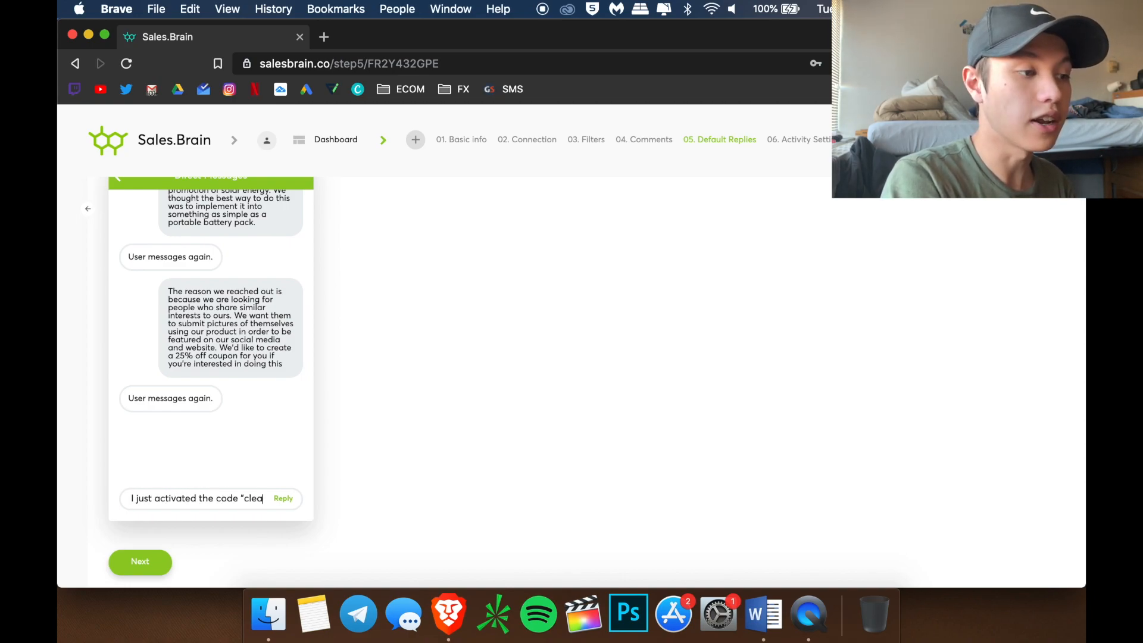
{"action": "type", "text": "for you. It will be act"}
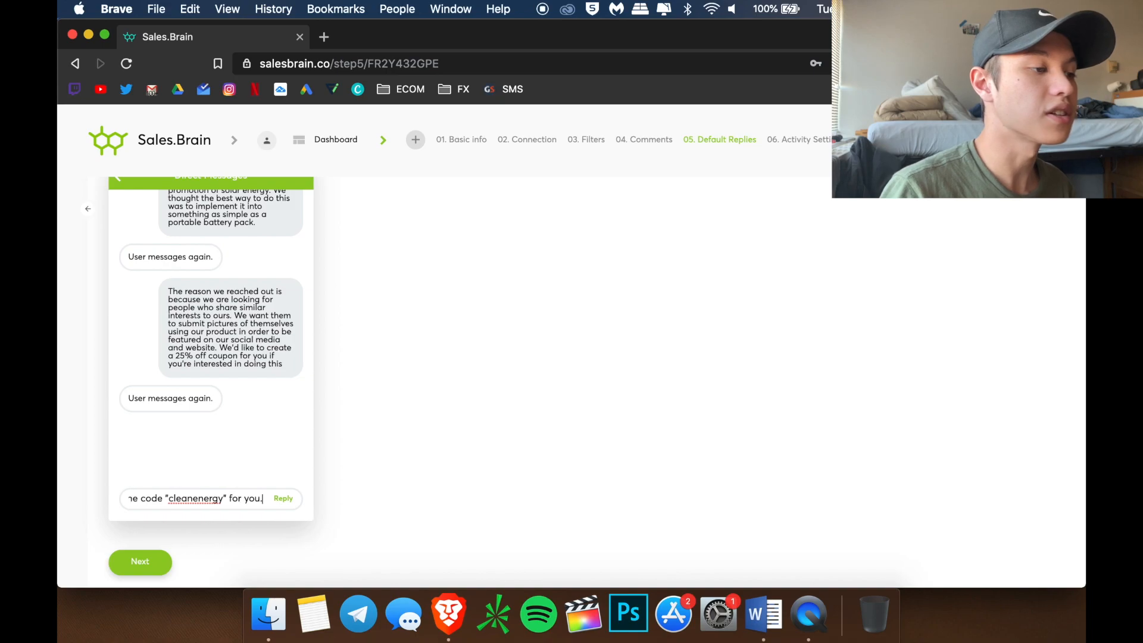
{"action": "type", "text": "ive for the next 24 hours and it includes free worldwide shipping! You can also use the following link to automatically apply it to your order"}
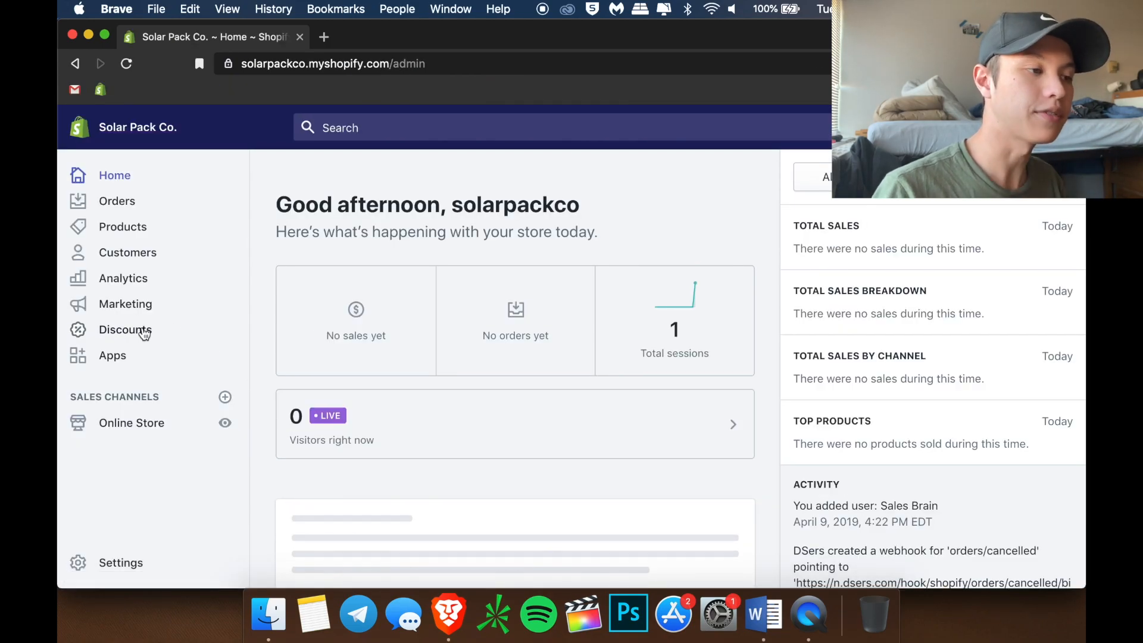
Create the Shopify discount code cleanenergy for 25% off and save it
{"action": "left_click", "coordinate": [144, 333]}
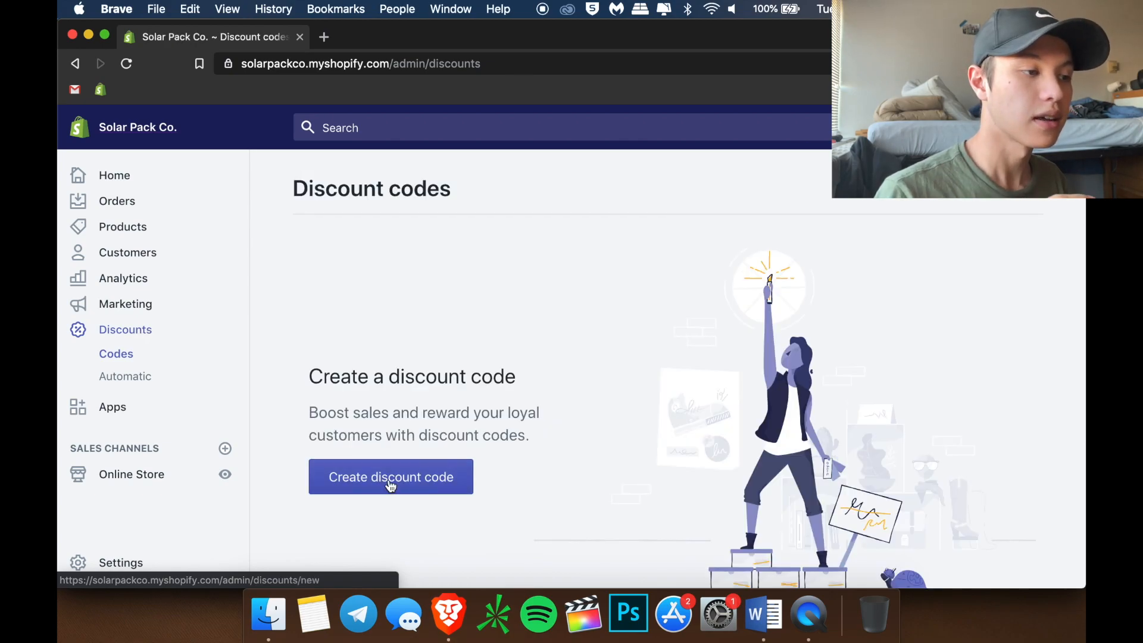
{"action": "left_click", "coordinate": [408, 483]}
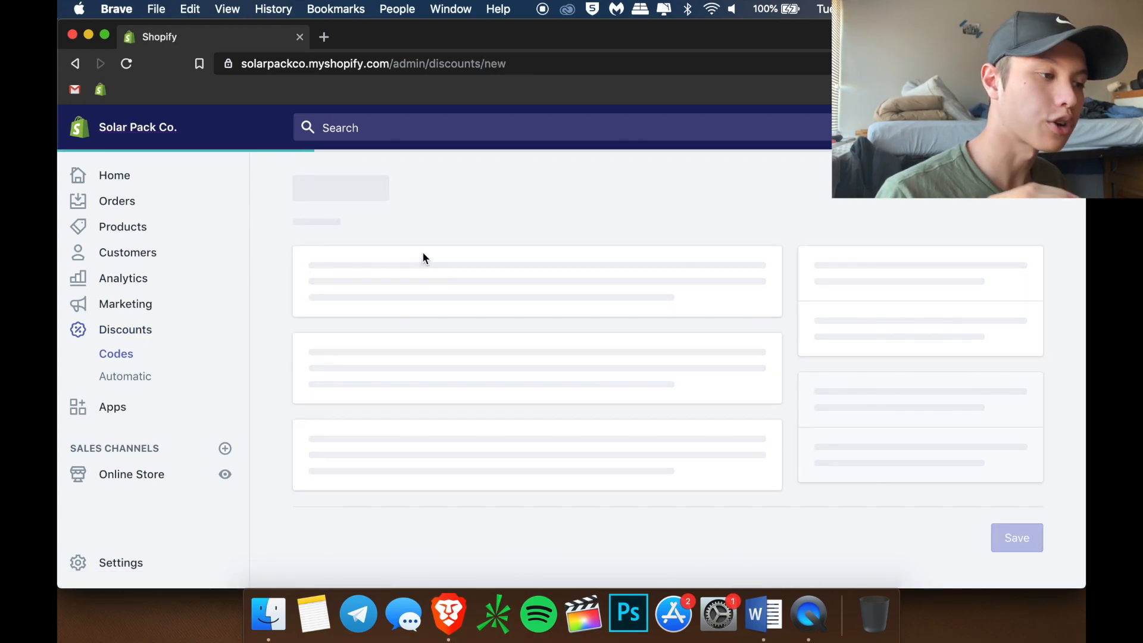
{"action": "type", "text": "cleanenerfy"}
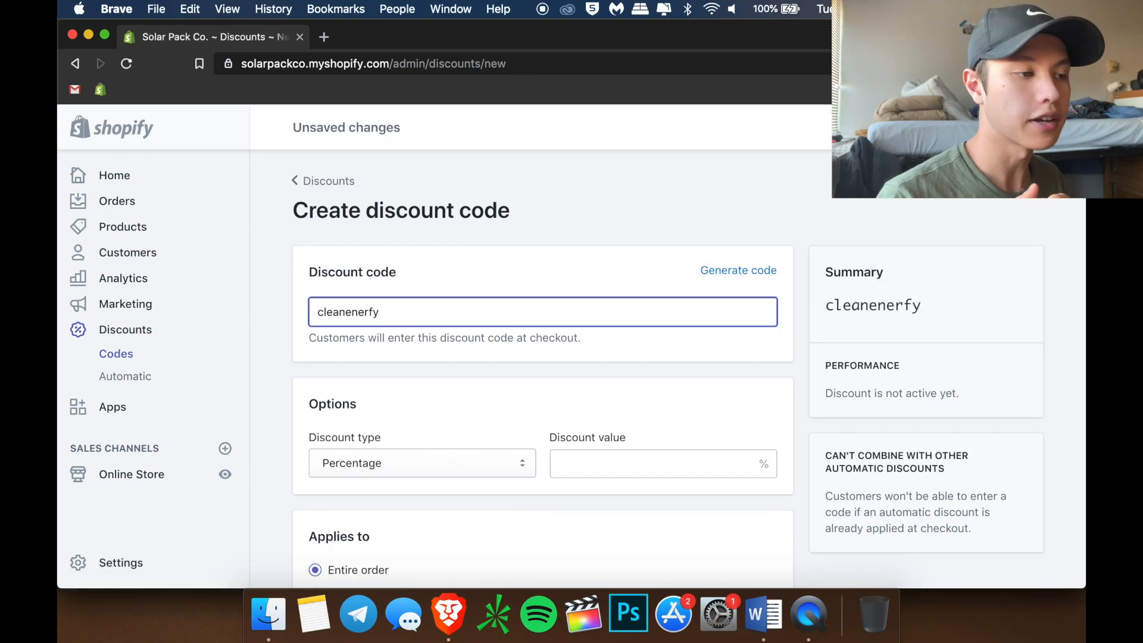
{"action": "key", "text": "alt+BackSpace"}
{"action": "type", "text": "cleanenergy"}
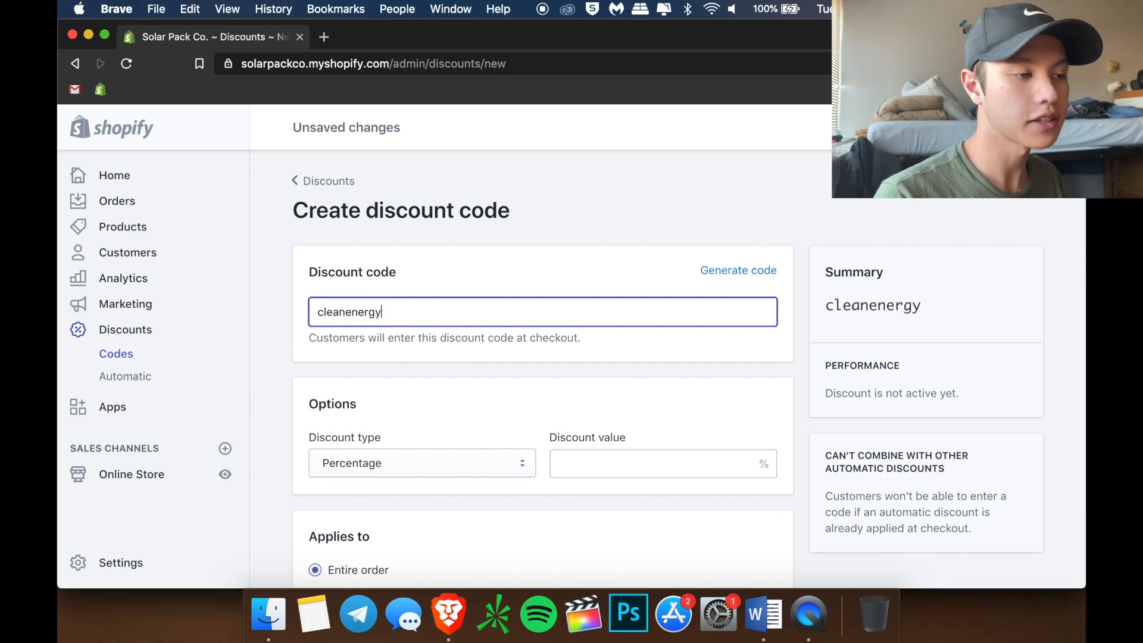
{"action": "left_click", "coordinate": [617, 457]}
{"action": "type", "text": "25"}
{"action": "key", "text": "Return"}
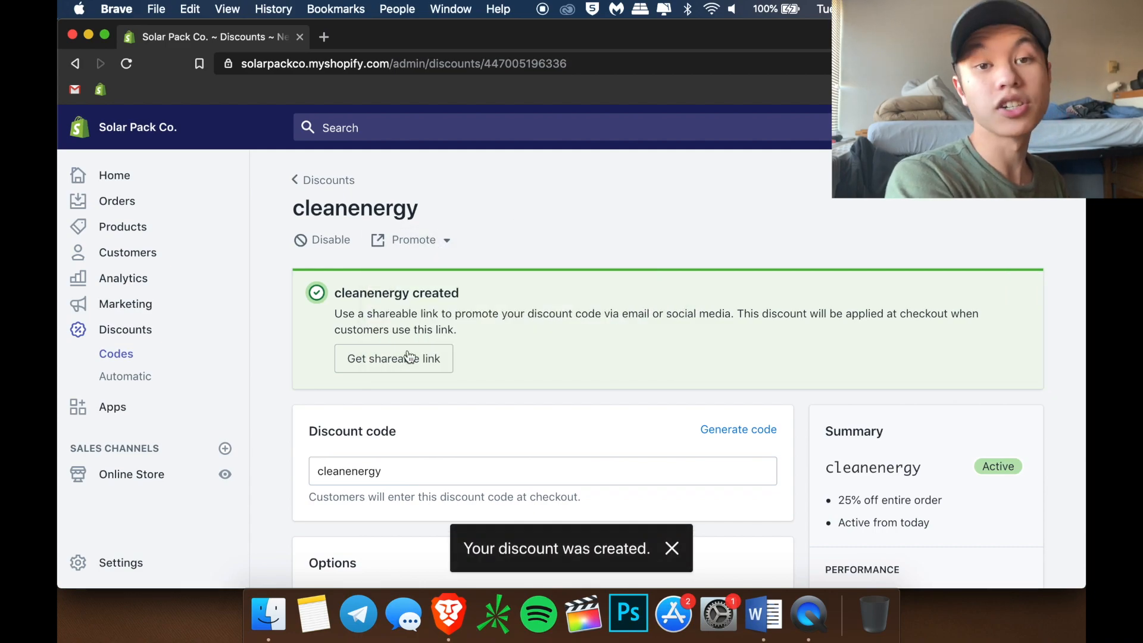
Paste the cleanenergy shareable link into the bot's final reply and add it
{"action": "left_click", "coordinate": [394, 355]}
{"action": "key", "text": "super+c"}
{"action": "key", "text": "ctrl+Up"}
{"action": "left_click", "coordinate": [328, 471]}
{"action": "key", "text": "super+a"}
{"action": "key", "text": "super+v"}
{"action": "key", "text": "Return"}
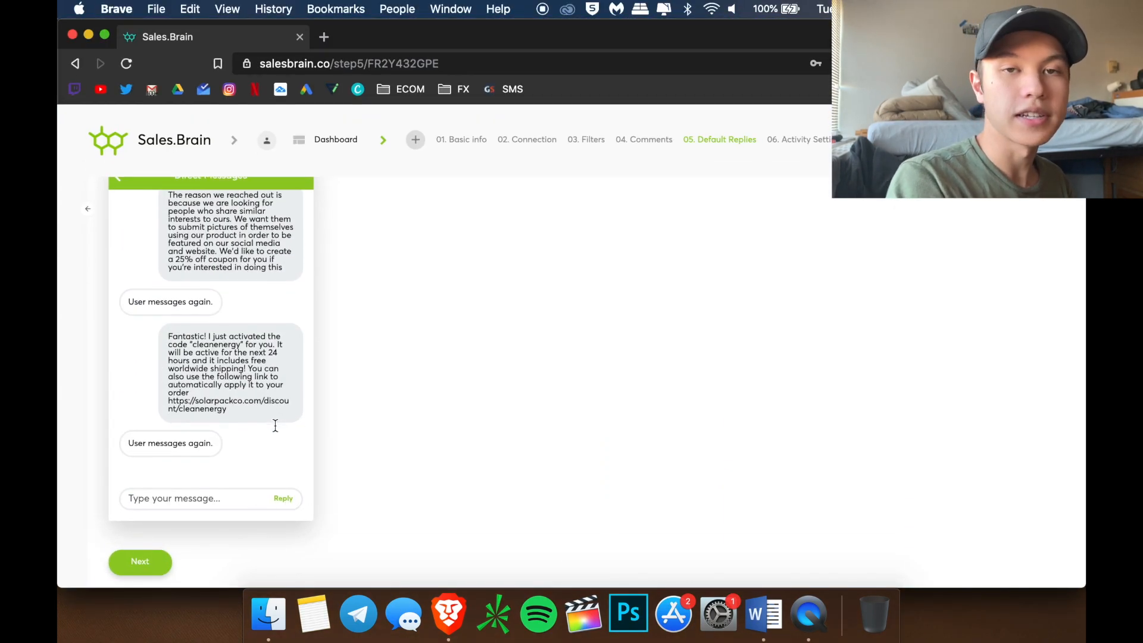
Send a reply thanking buyers for promoting solar energy and promising a shout-out to all followers
{"action": "type", "text": "Thank you so m"}
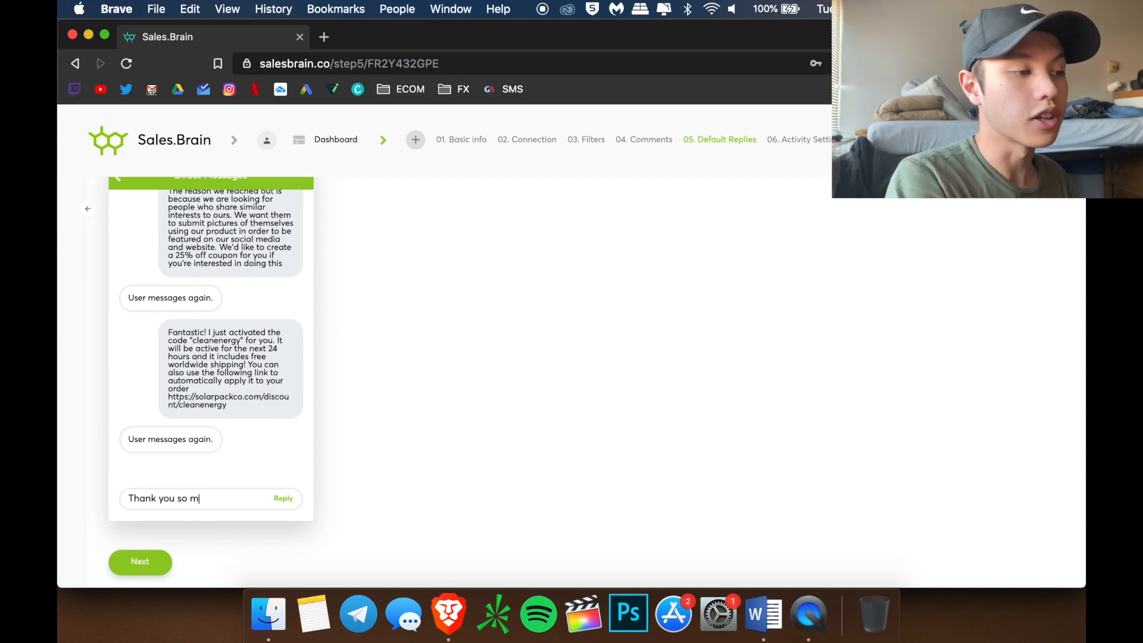
{"action": "type", "text": "uch in advance, we rea"}
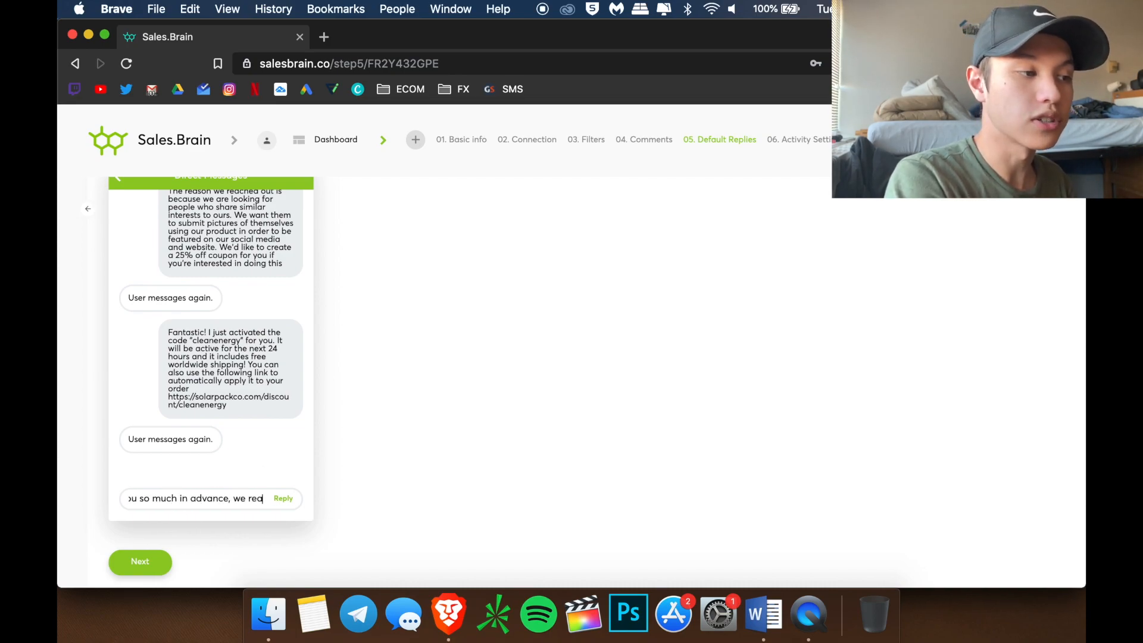
{"action": "type", "text": "lly appreciate you helping"}
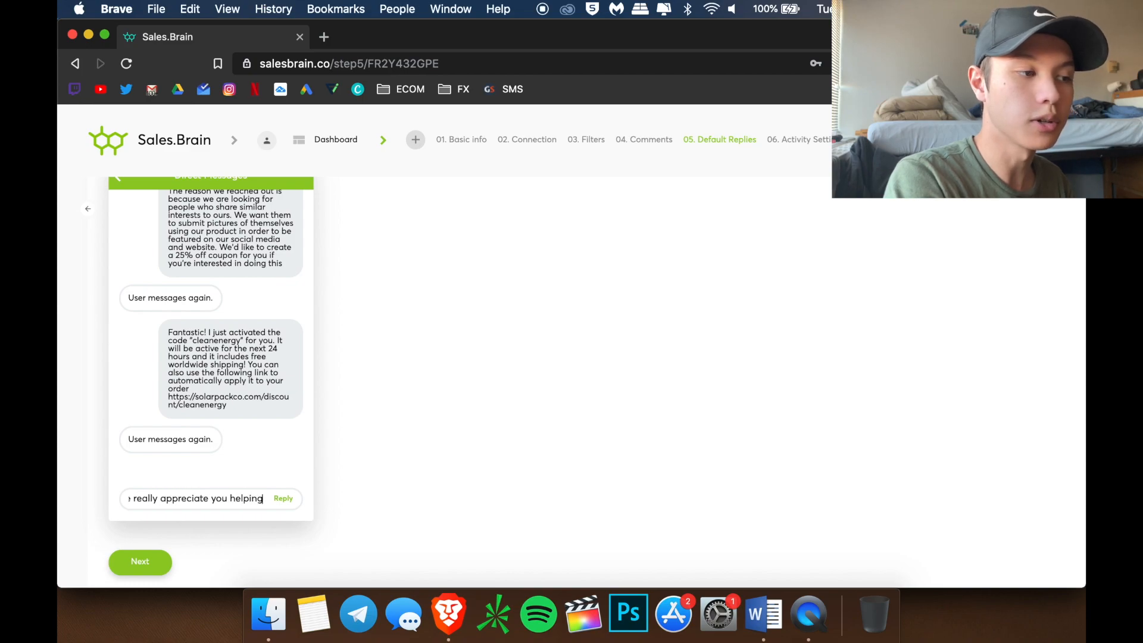
{"action": "type", "text": " promote solar e"}
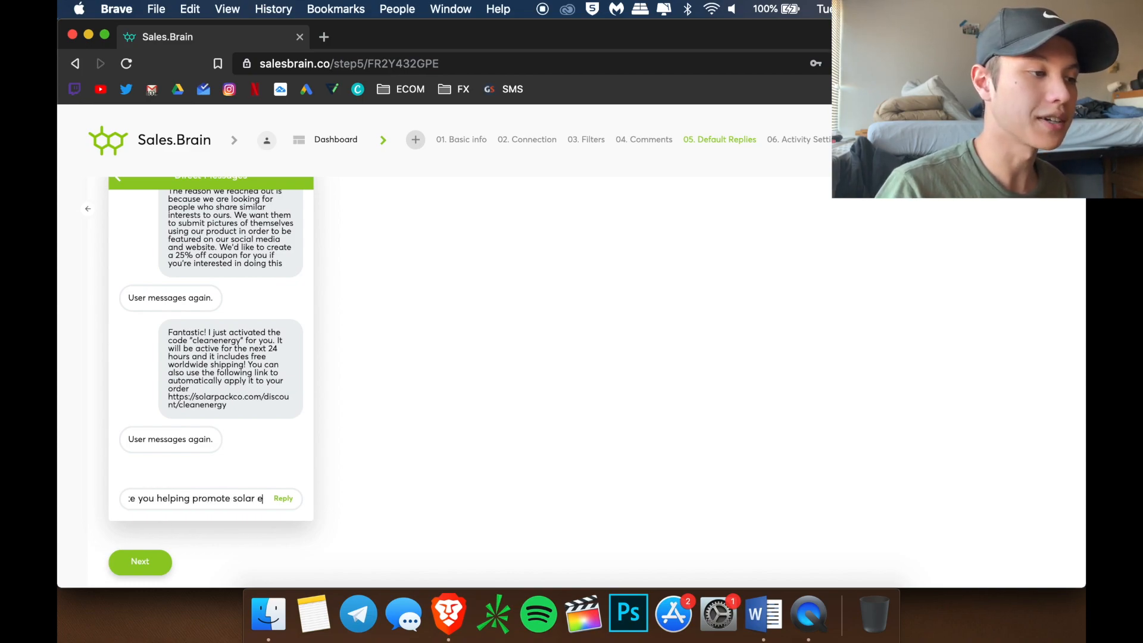
{"action": "type", "text": "nergy an"}
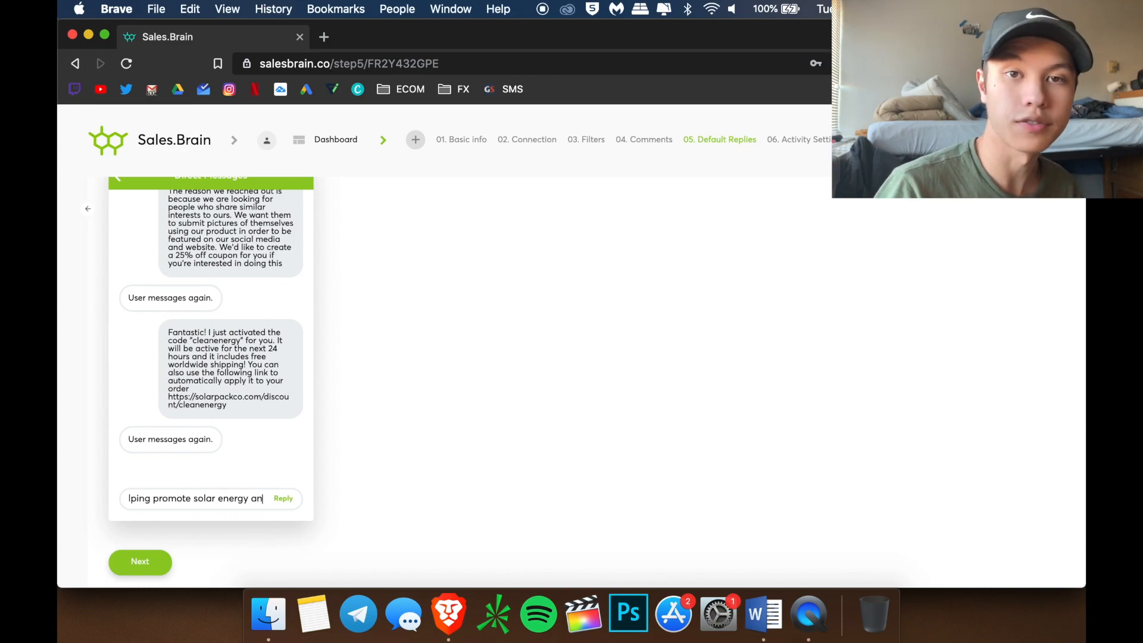
{"action": "type", "text": "d making a change in the world. Onc"}
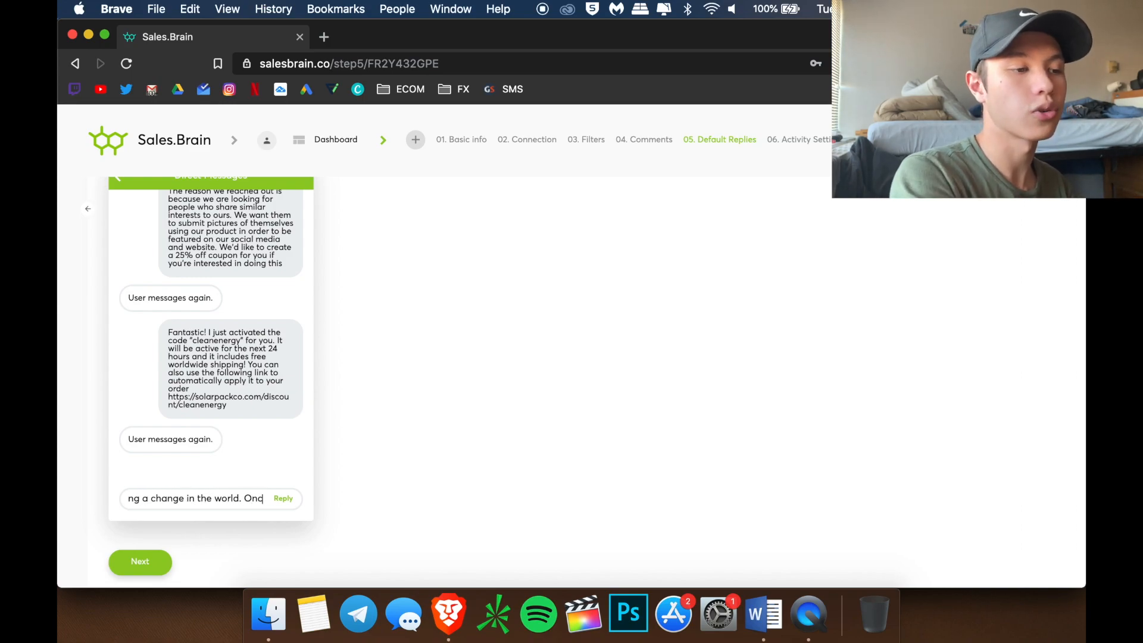
{"action": "type", "text": "e you receive your order"}
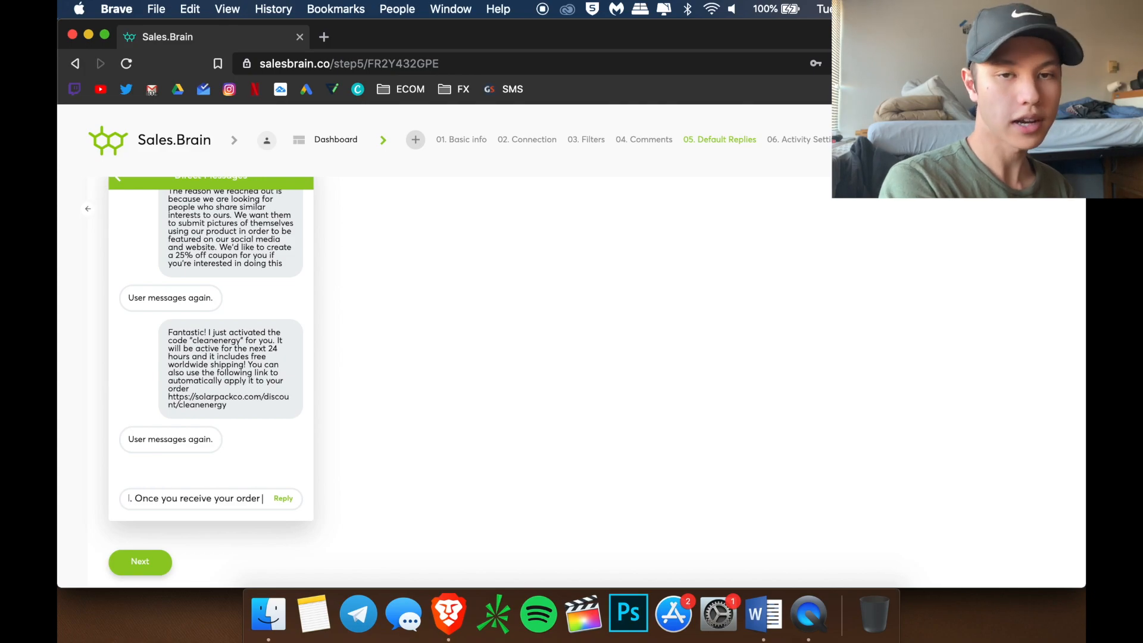
{"action": "type", "text": " tag us in a pictu"}
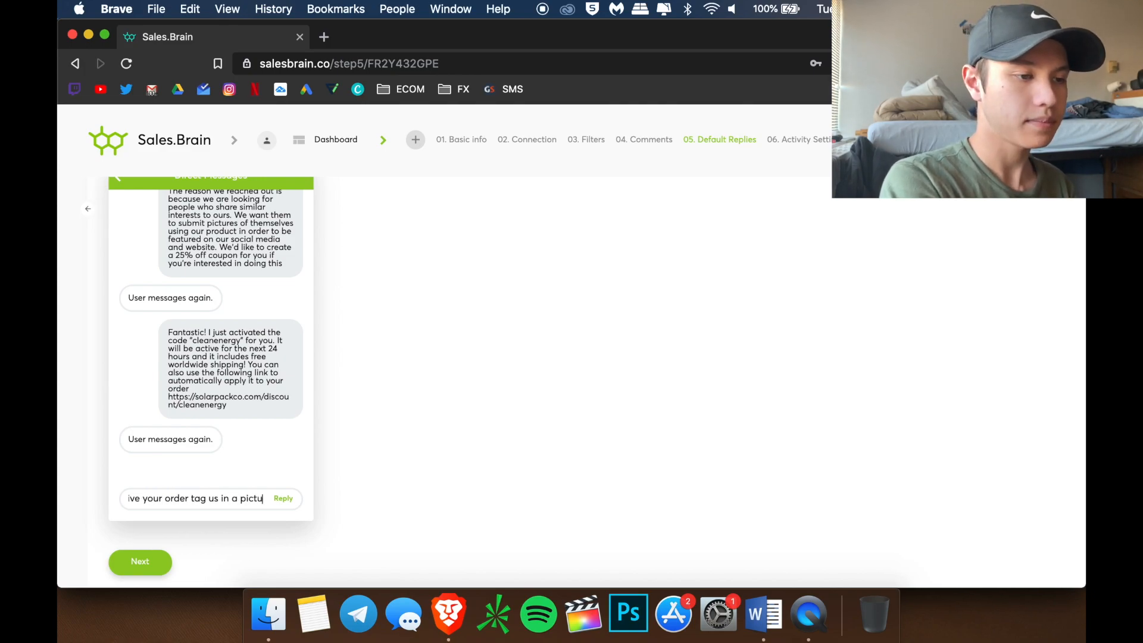
{"action": "type", "text": "re with"}
{"action": "key", "text": "BackSpace"}
{"action": "key", "text": "BackSpace"}
{"action": "key", "text": "BackSpace"}
{"action": "key", "text": "BackSpace"}
{"action": "key", "text": "BackSpace"}
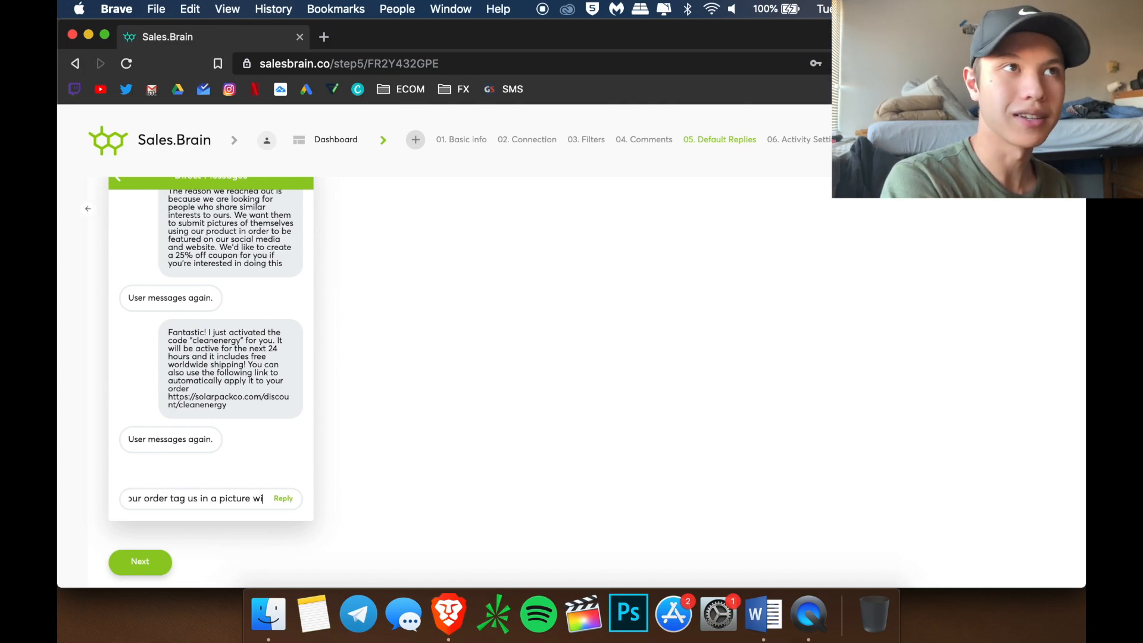
{"action": "type", "text": "and we wi"}
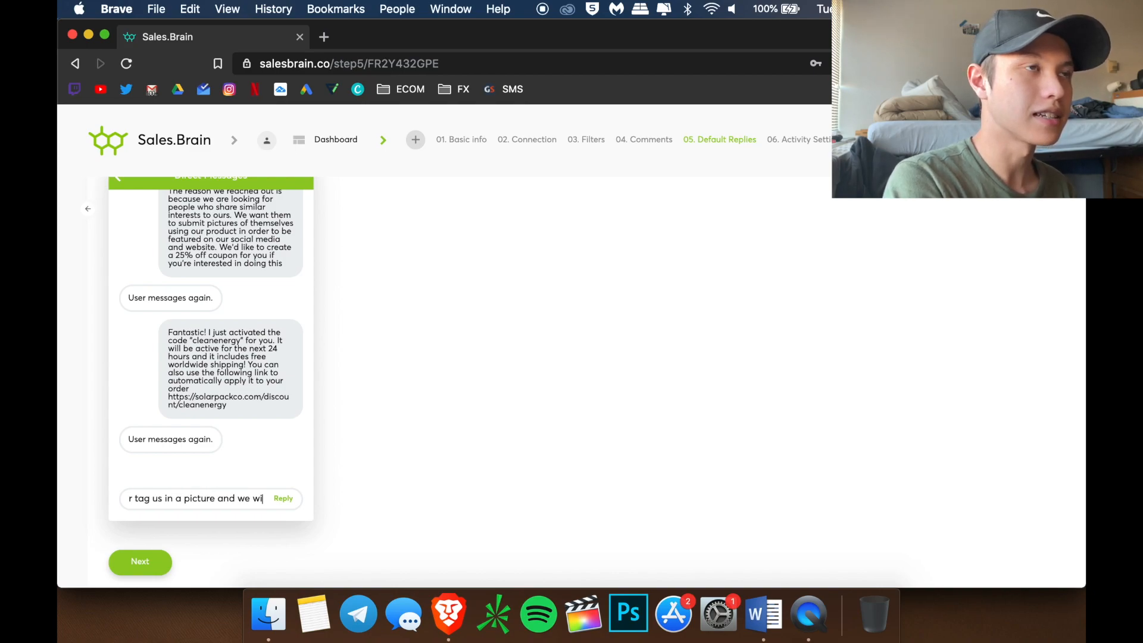
{"action": "type", "text": "ll shout you out to "}
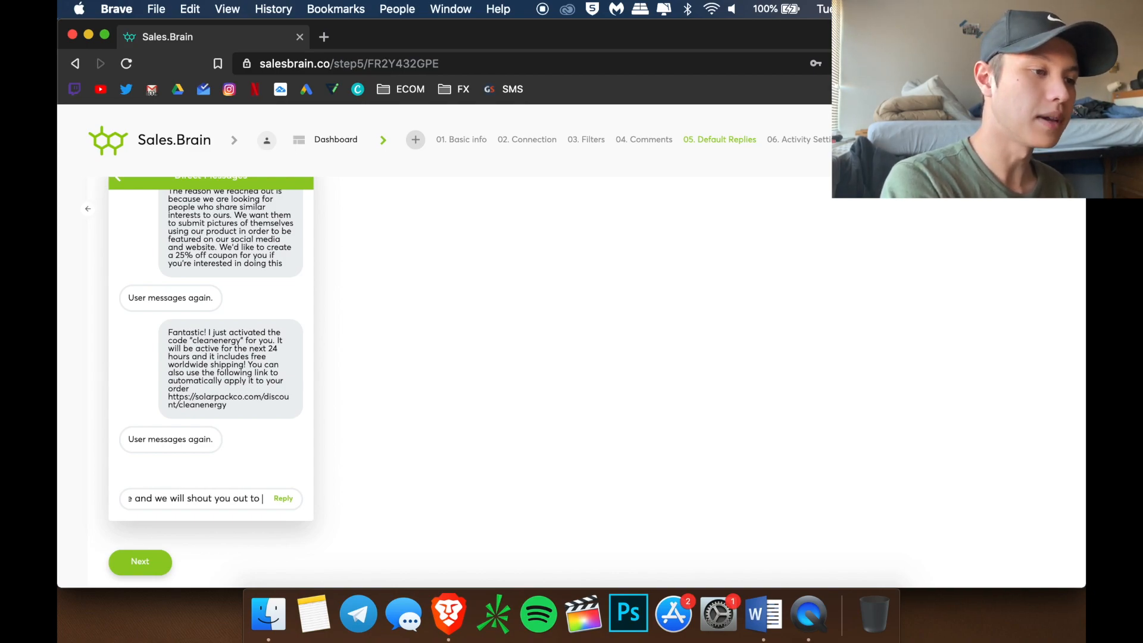
{"action": "type", "text": "all of our followers."}
{"action": "key", "text": "Return"}
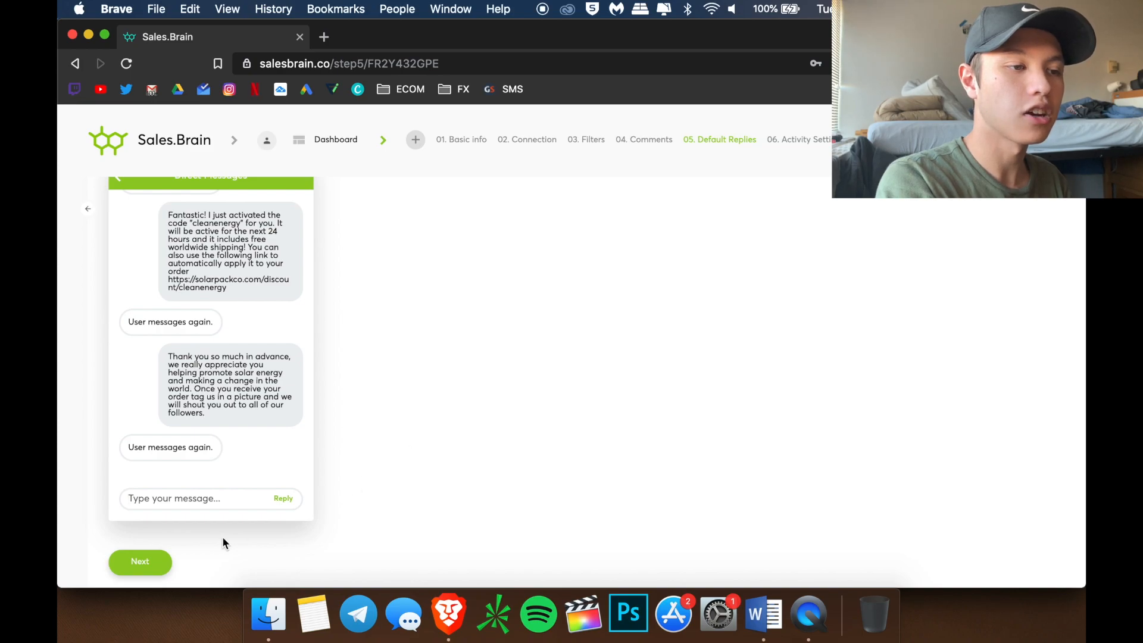
Advance from Default Replies to step 06, Activity Settings
{"action": "left_click", "coordinate": [140, 558]}
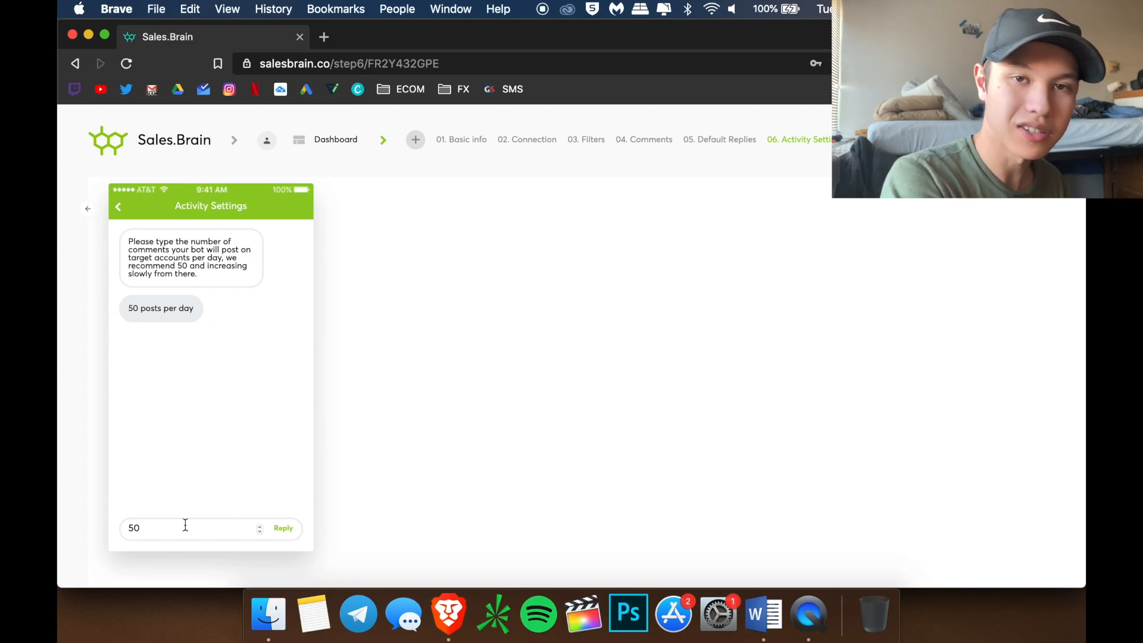
Lower the daily comment limit from 50 to 20, edit the other daily number, and save the bot
{"action": "key", "text": "BackSpace"}
{"action": "key", "text": "BackSpace"}
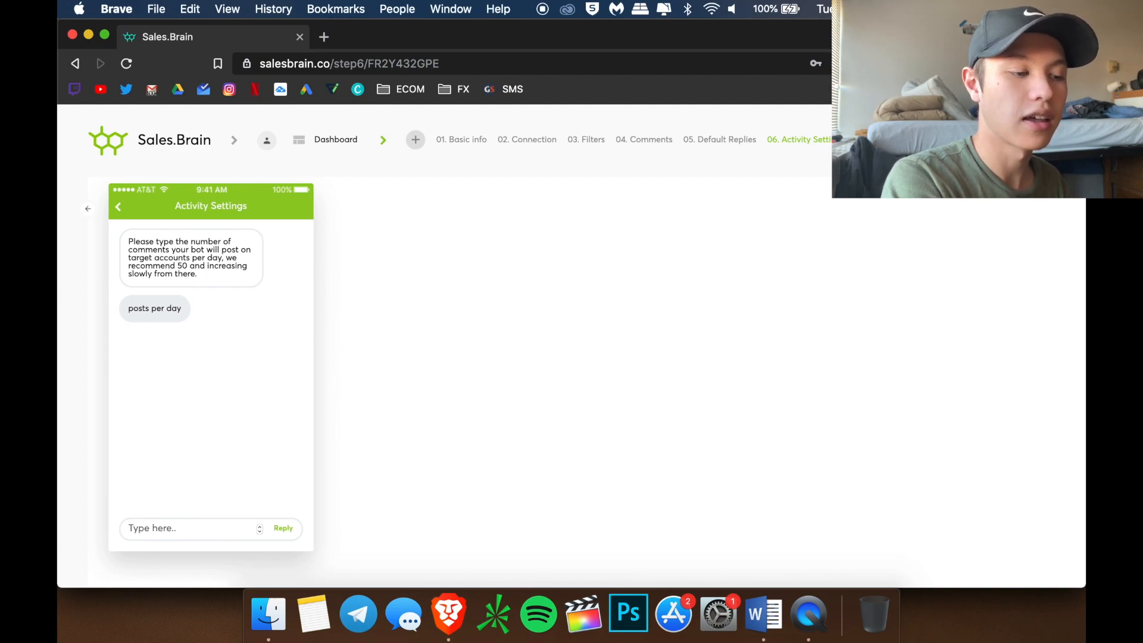
{"action": "type", "text": "20"}
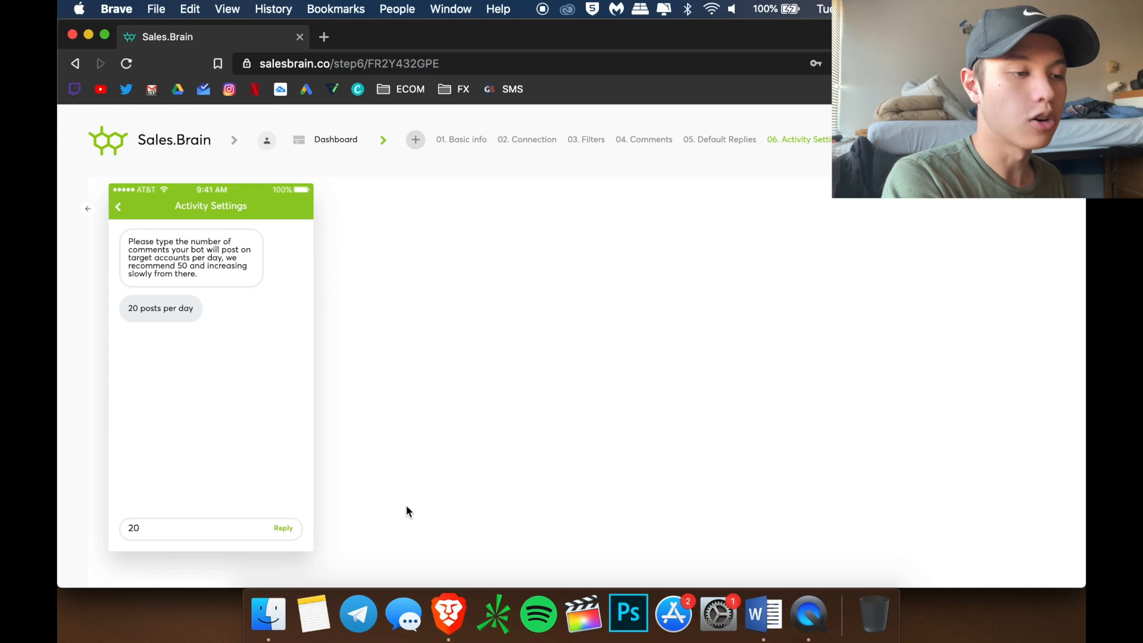
{"action": "scroll", "coordinate": [406, 505], "scroll_direction": "down", "scroll_amount": 2}
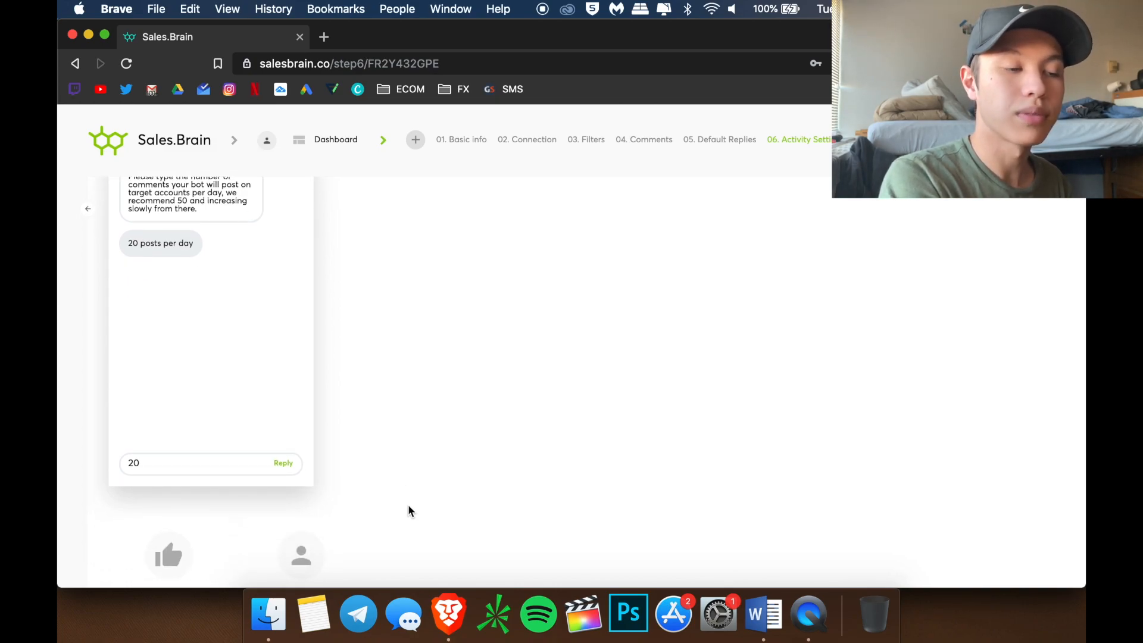
{"action": "scroll", "coordinate": [408, 511], "scroll_direction": "down", "scroll_amount": 2}
{"action": "left_click", "coordinate": [176, 403]}
{"action": "key", "text": "BackSpace"}
{"action": "key", "text": "BackSpace"}
{"action": "type", "text": "0"}
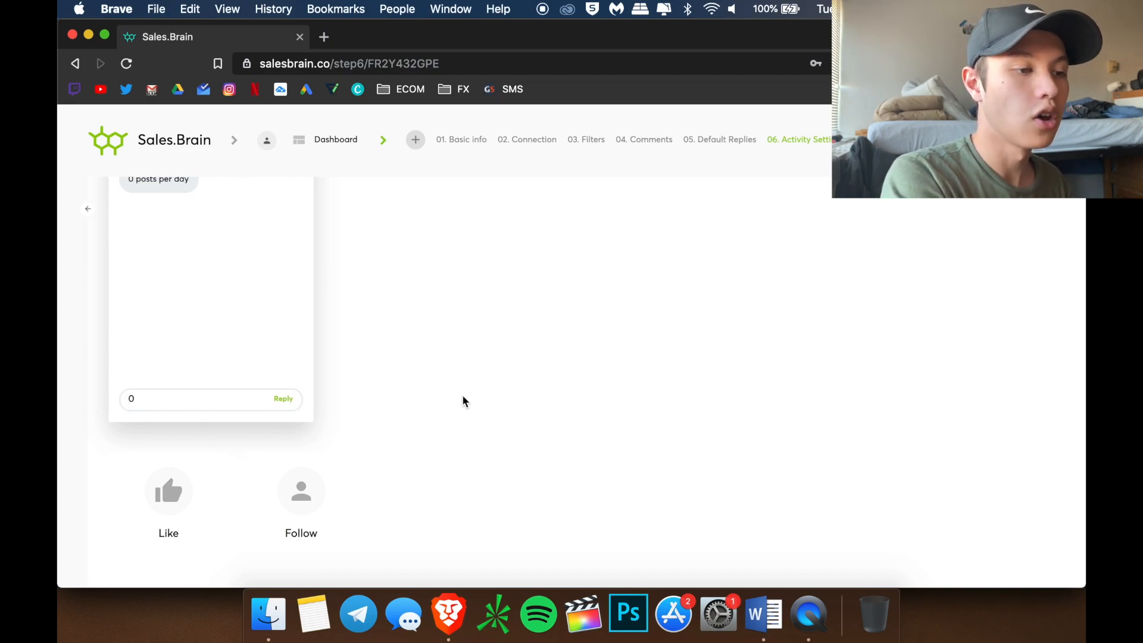
{"action": "scroll", "coordinate": [465, 401], "scroll_direction": "down", "scroll_amount": 3}
{"action": "left_click", "coordinate": [140, 526]}
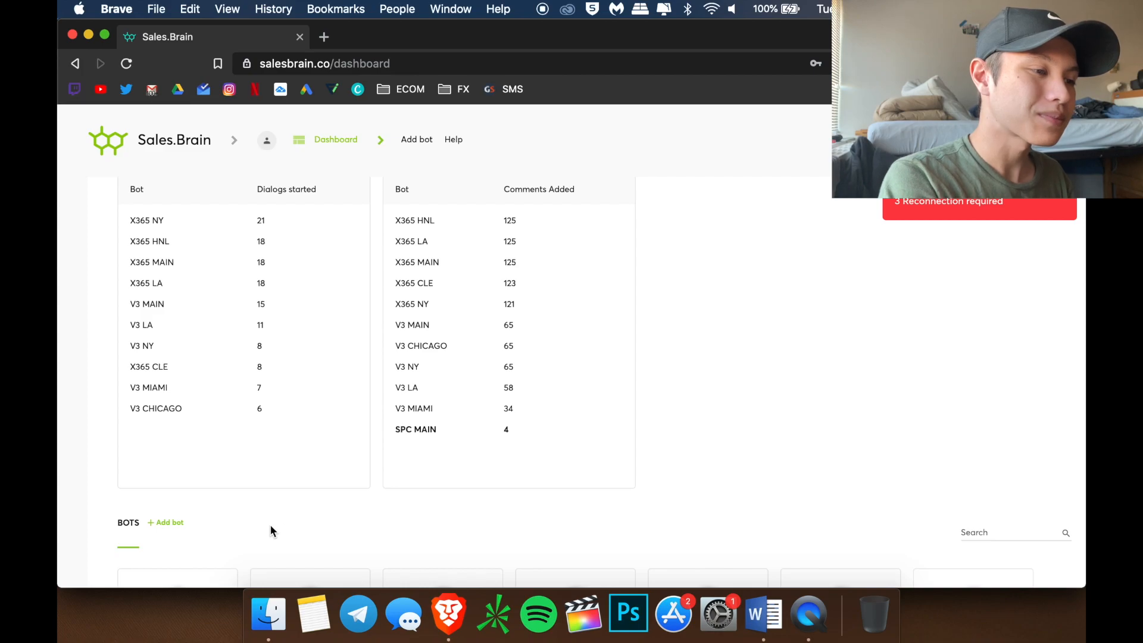
Start a new bot duplicating SPC MAIN and enter SPC LA as its new name
{"action": "left_click", "coordinate": [172, 524]}
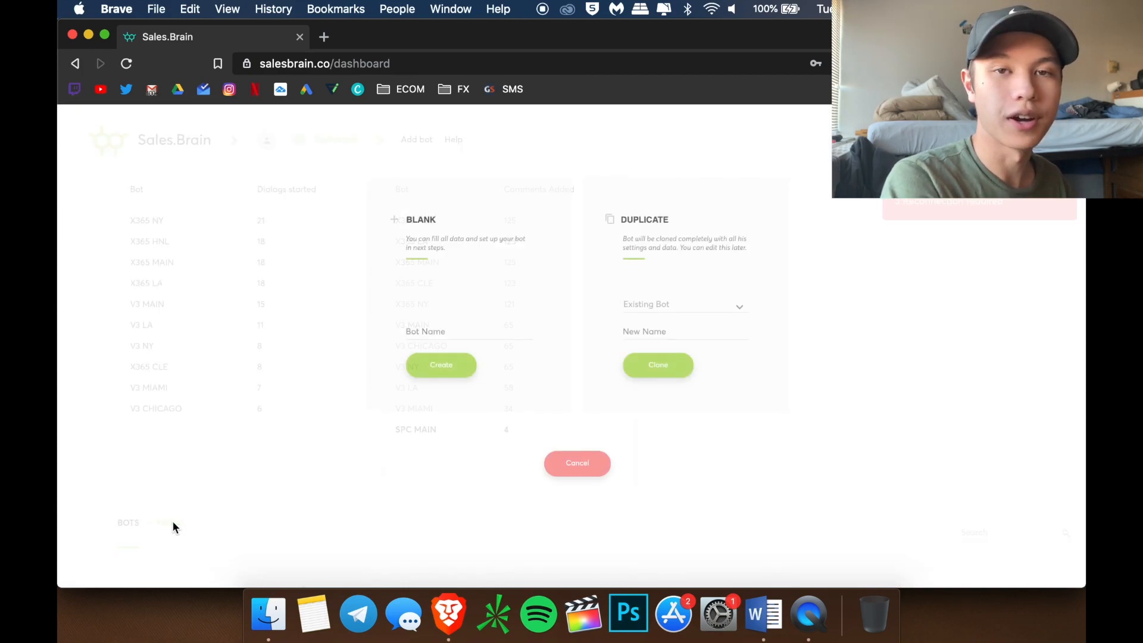
{"action": "left_click", "coordinate": [702, 307]}
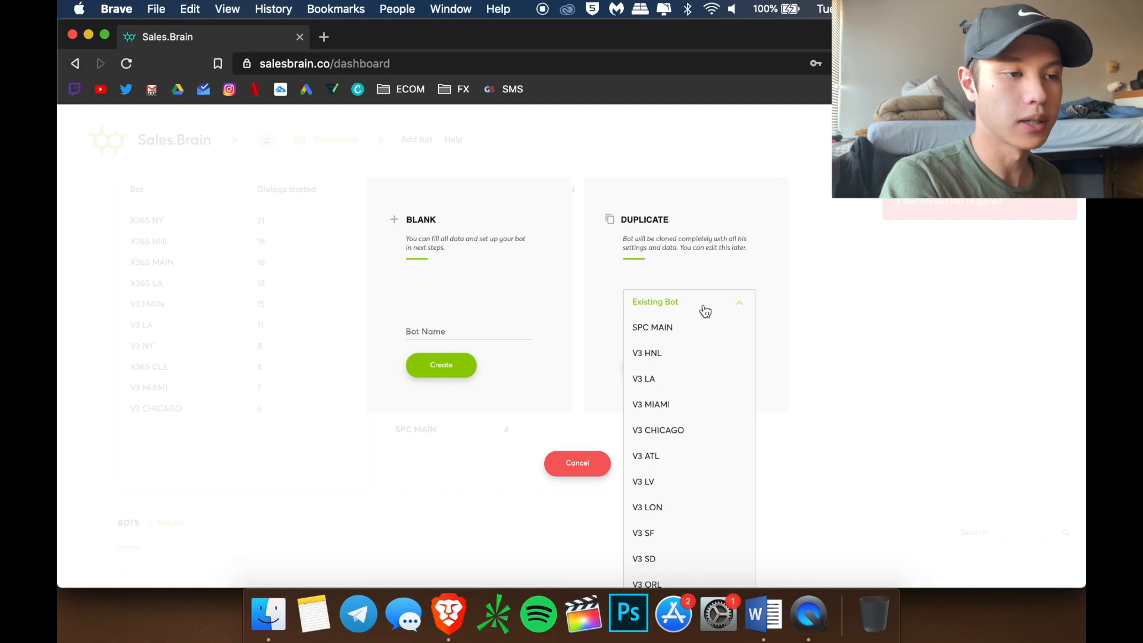
{"action": "left_click", "coordinate": [683, 329]}
{"action": "left_click", "coordinate": [659, 336]}
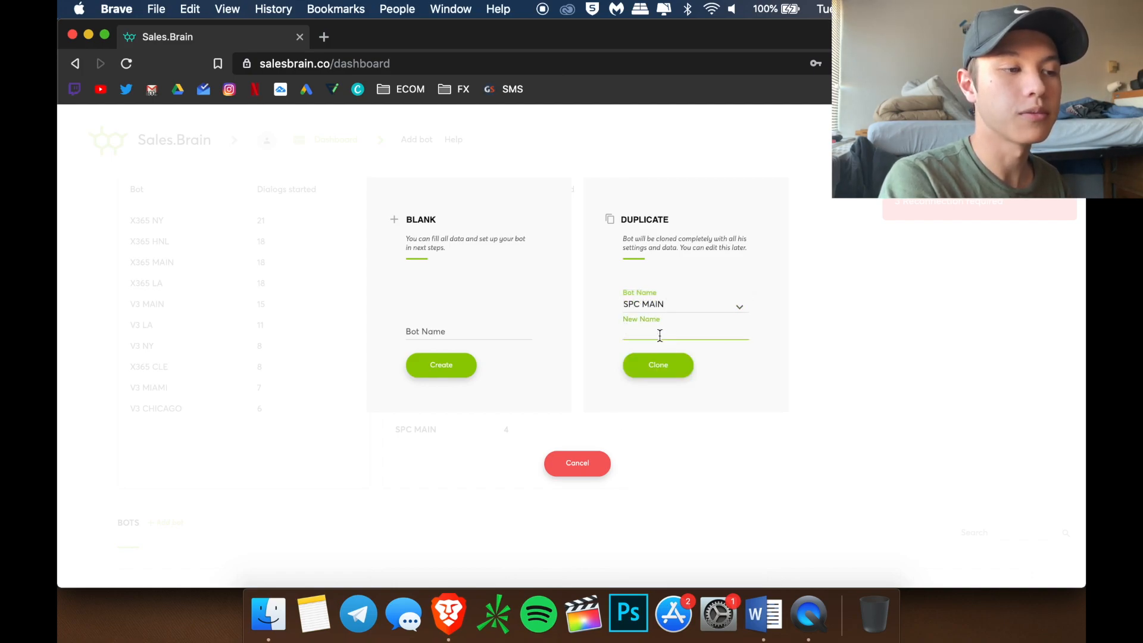
{"action": "type", "text": "SPC LA"}
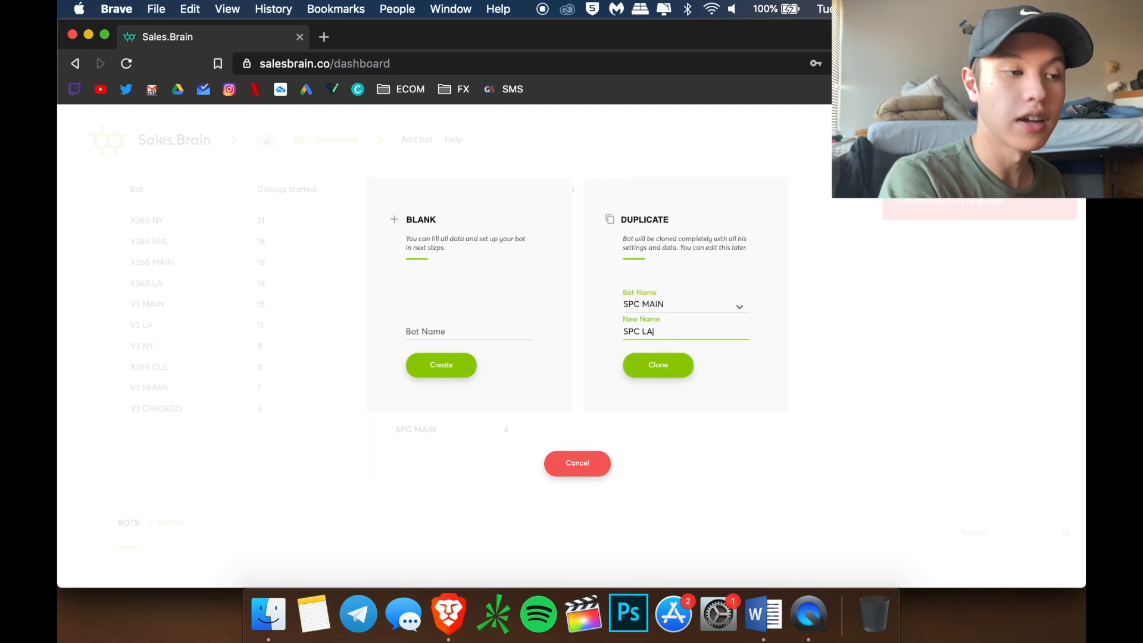
Clone SPC MAIN as SPC LA and move on to its Connection step
{"action": "left_click", "coordinate": [658, 364]}
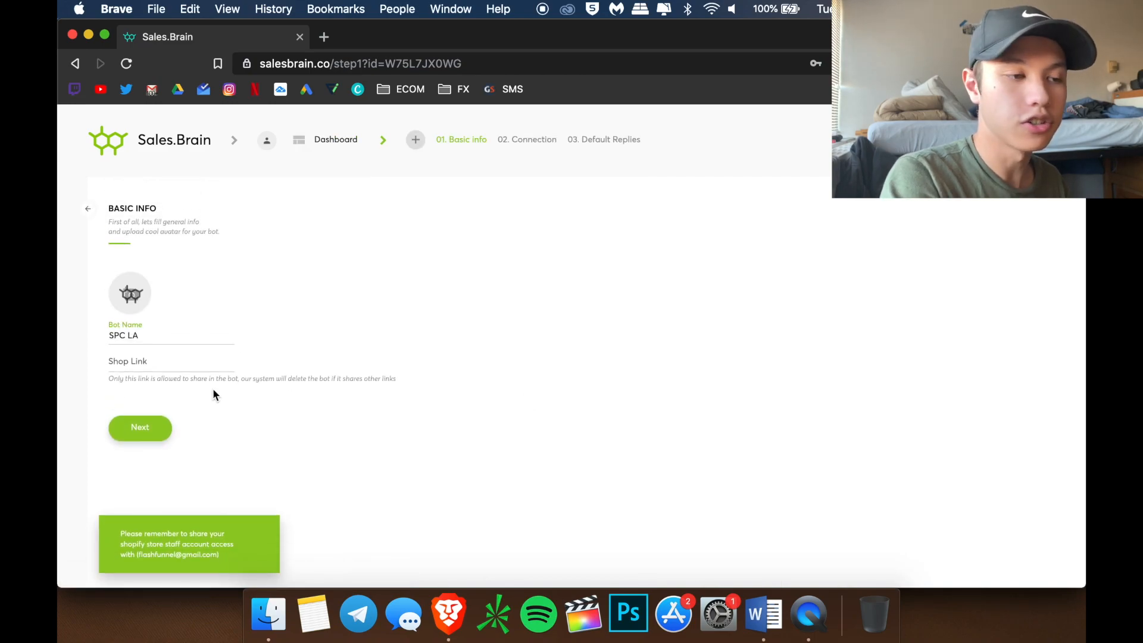
{"action": "left_click", "coordinate": [146, 434]}
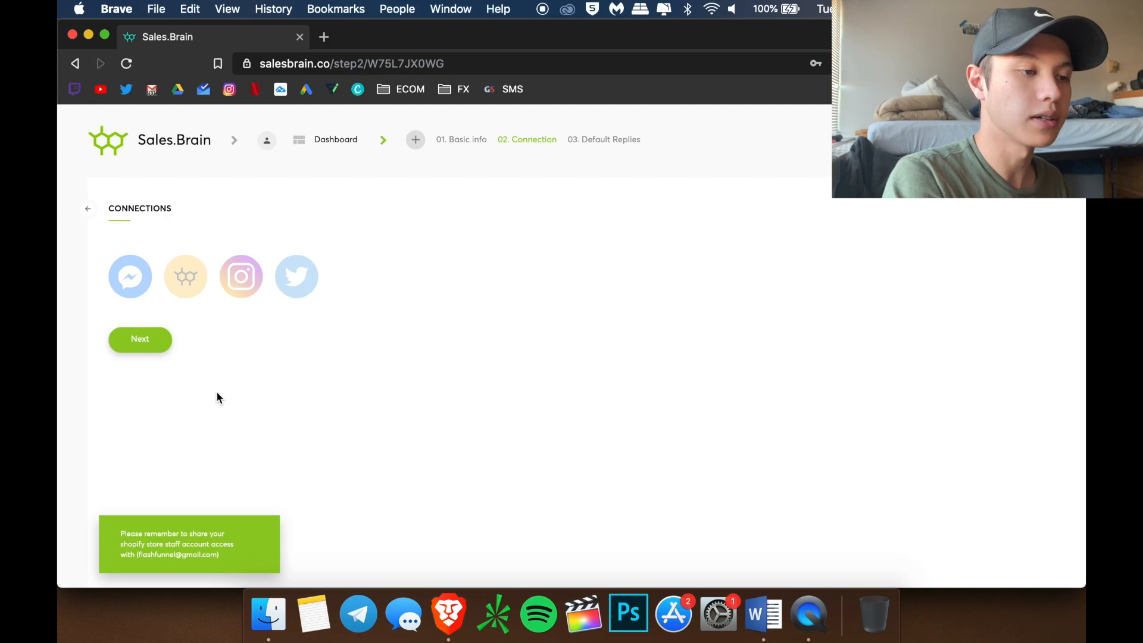